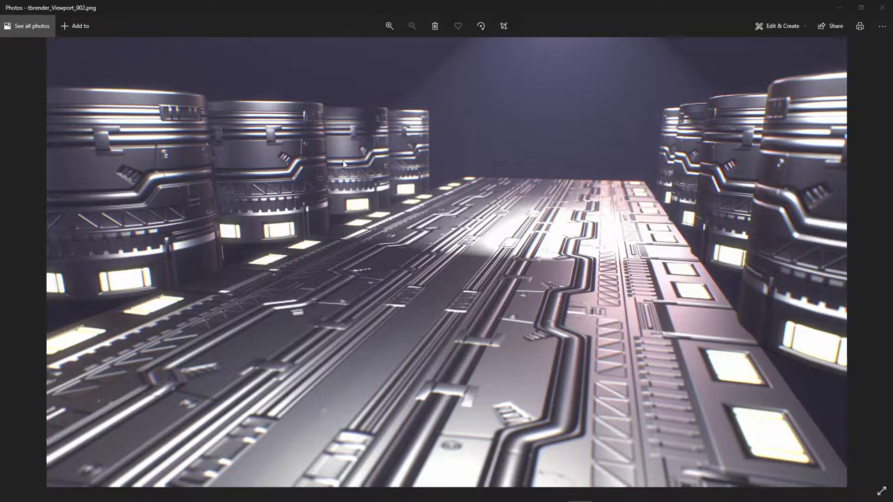
Close the tbrender_Viewport_002.png render after examining it, and inspect the trim-sheet floor and barrels in the 3D scene.
scroll(574, 184, "up", 1)
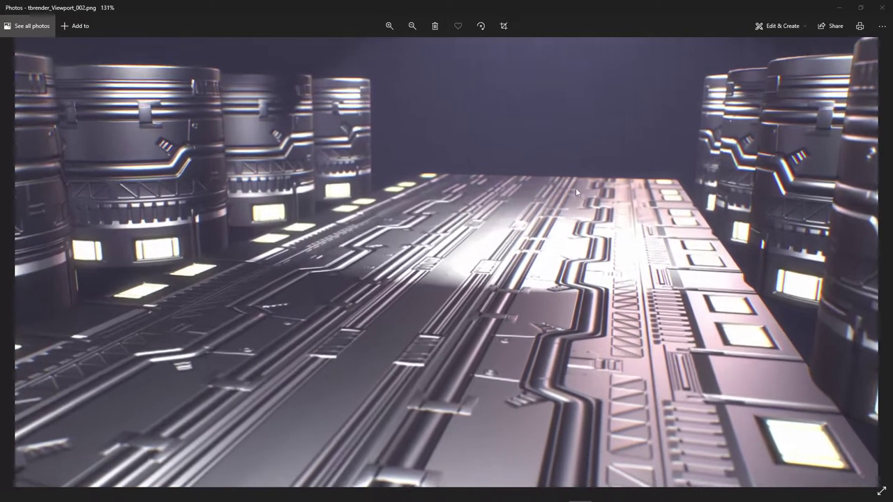
scroll(574, 185, "down", 1)
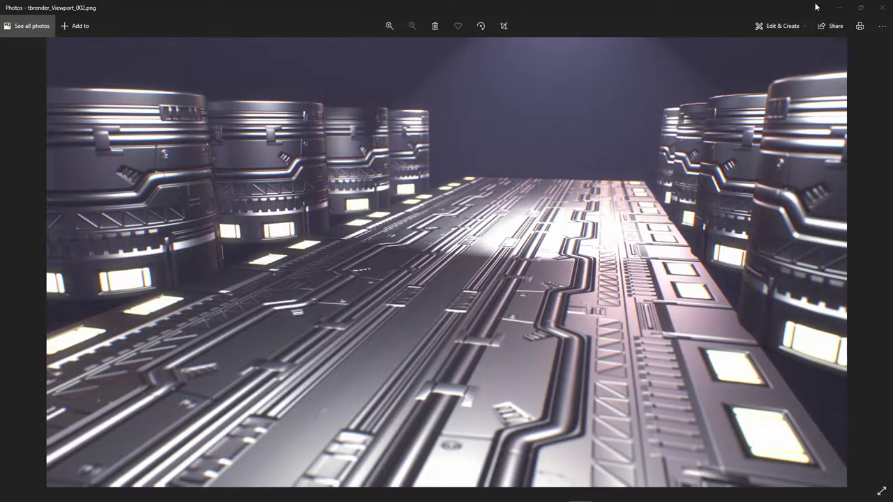
left_click(881, 7)
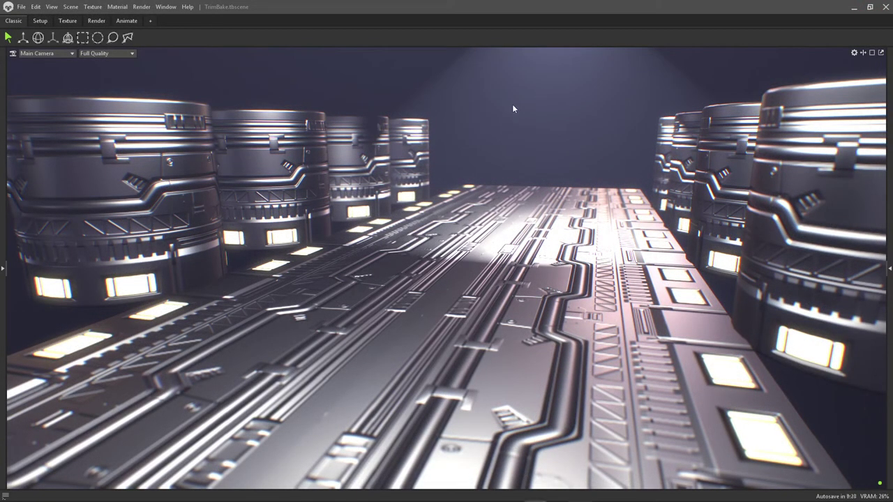
left_click_drag(465, 152, 511, 151)
scroll(512, 173, "up", 3)
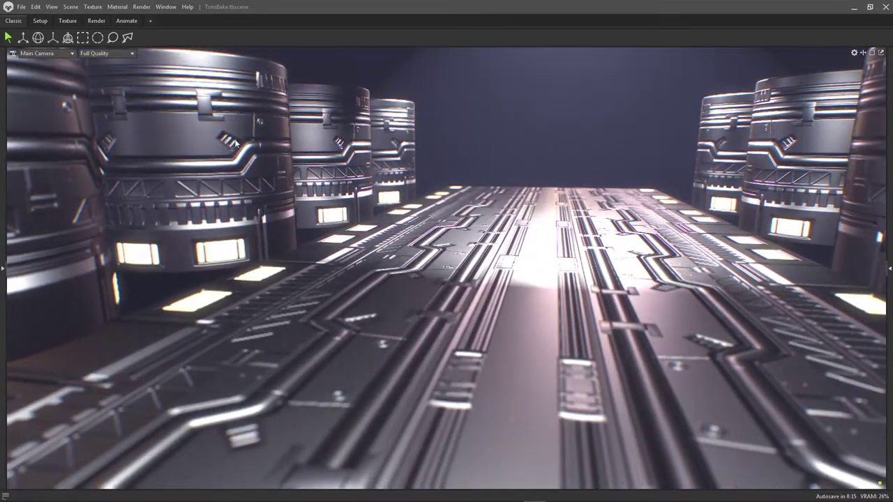
left_click(296, 157)
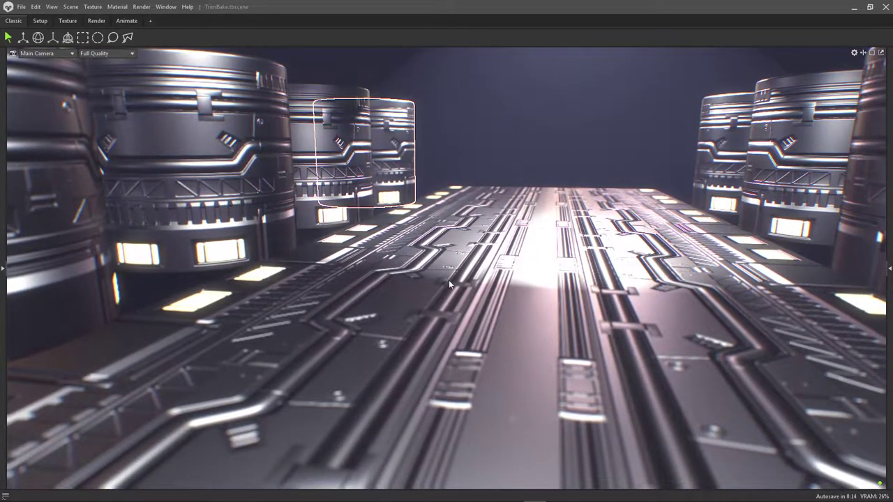
left_click_drag(574, 129, 377, 199)
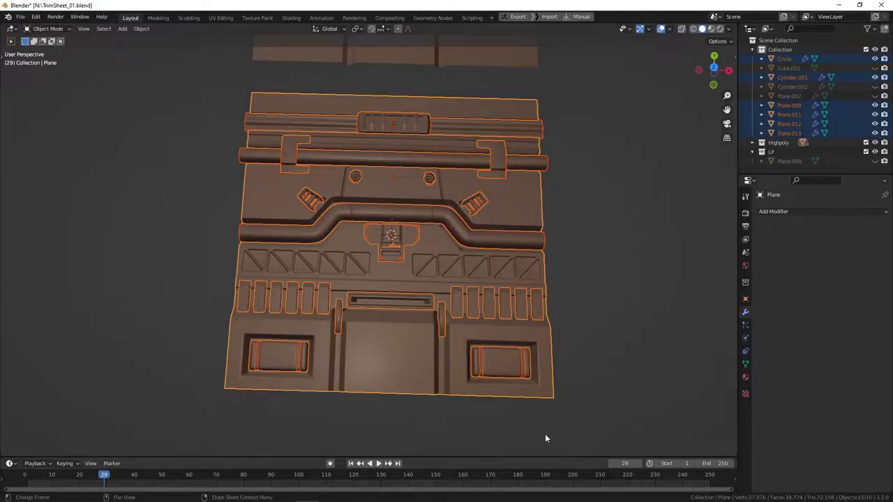
Switch to Blender, deselect all trim-sheet objects and view the two modelled panels.
middle_click_drag(545, 434, 506, 228)
key("alt+a")
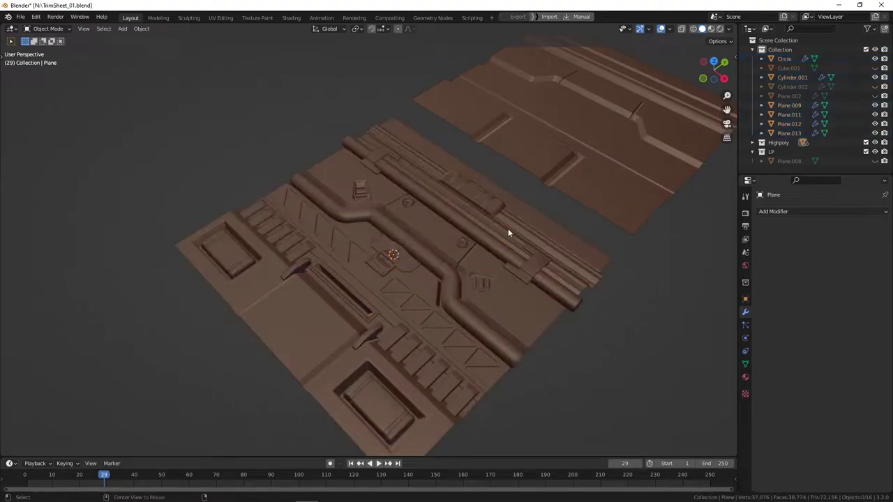
middle_click_drag(574, 248, 409, 233)
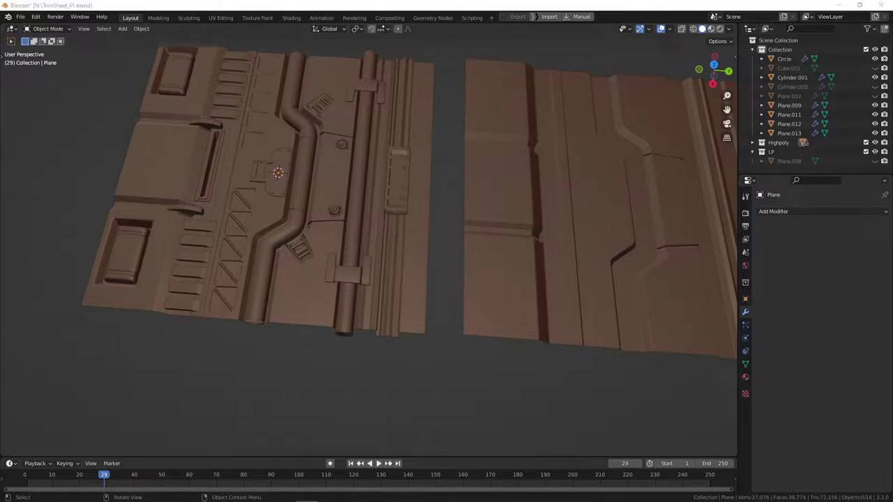
Switch to PureRef and load the recently used board of trim-sheet reference images.
right_click(373, 212)
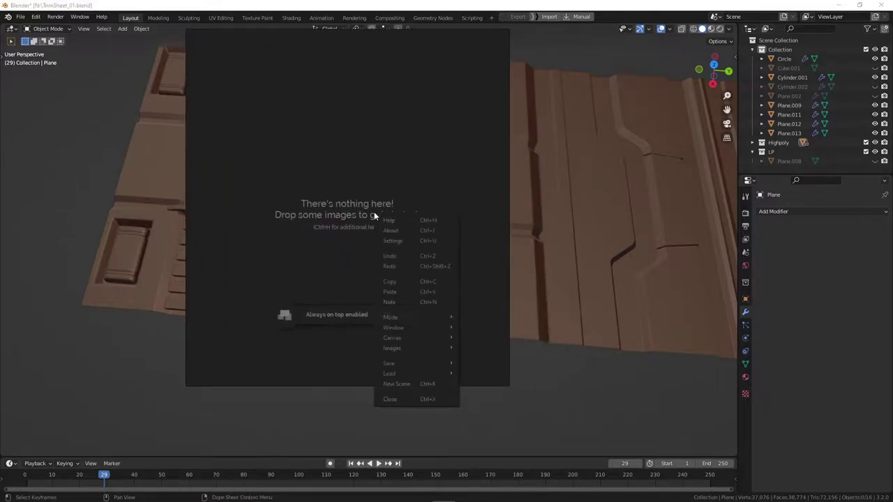
mouse_move(401, 372)
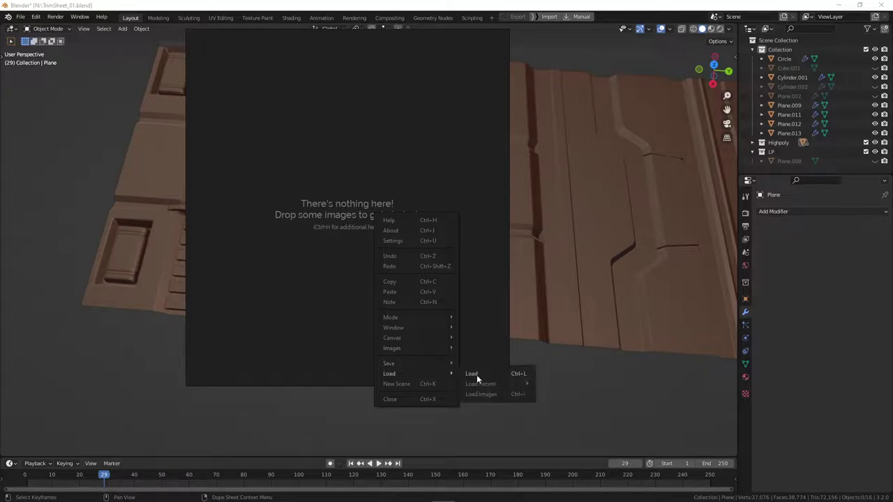
mouse_move(478, 383)
left_click(565, 386)
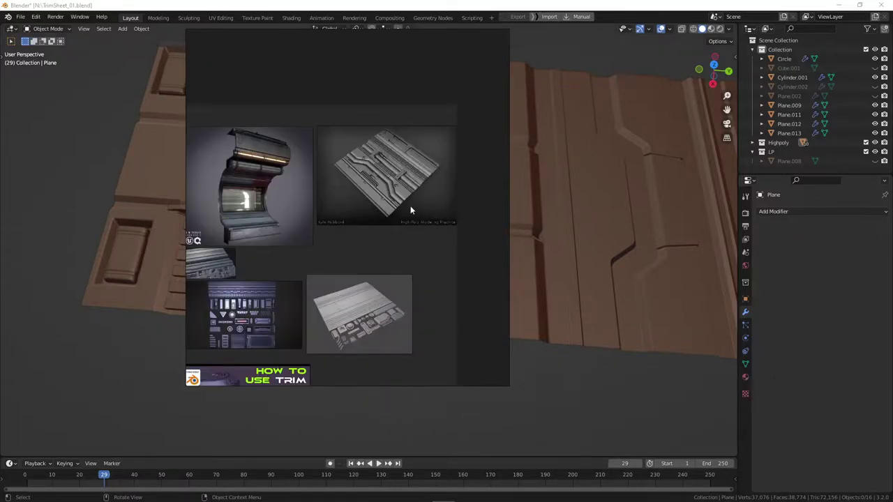
Examine the trim-sheet, barrel and sci-fi panel references across the board, and close the board.
mouse_move(363, 214)
middle_mouse_down()
mouse_move(395, 210)
mouse_move(348, 224)
middle_mouse_up()
scroll(290, 171, "up", 5)
scroll(332, 202, "up", 1)
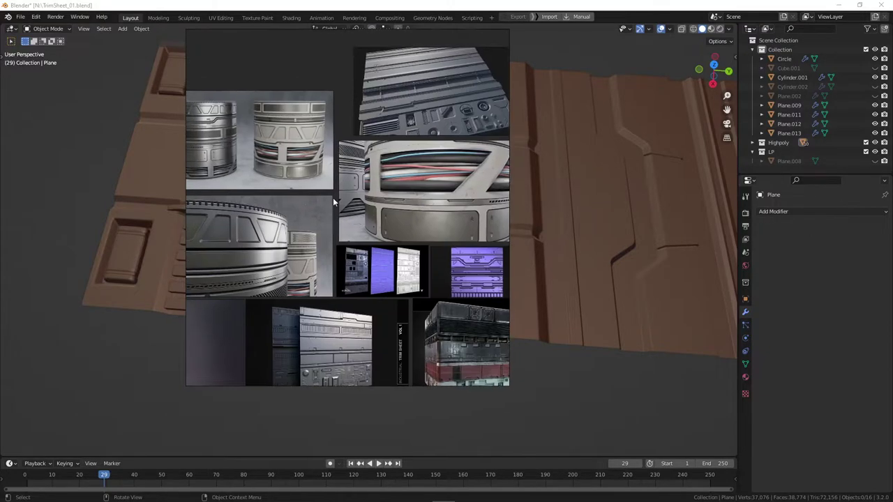
middle_click_drag(391, 197, 312, 191)
scroll(317, 195, "down", 2)
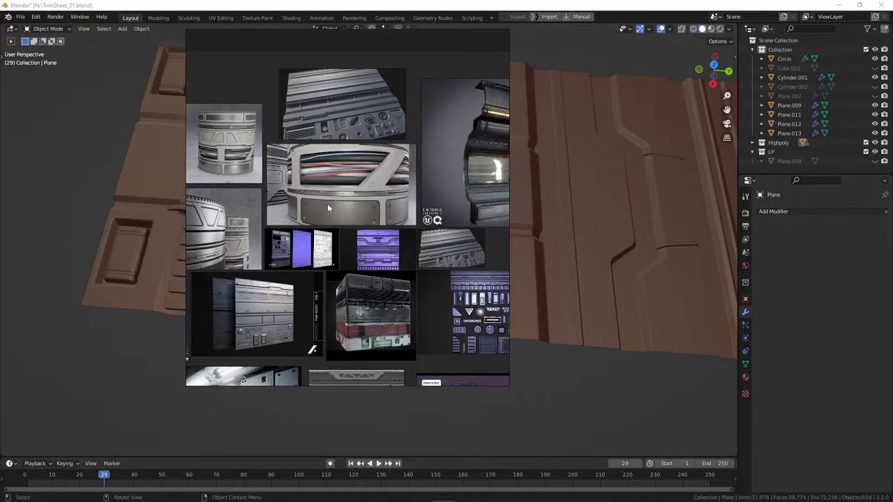
middle_click_drag(379, 241, 367, 191)
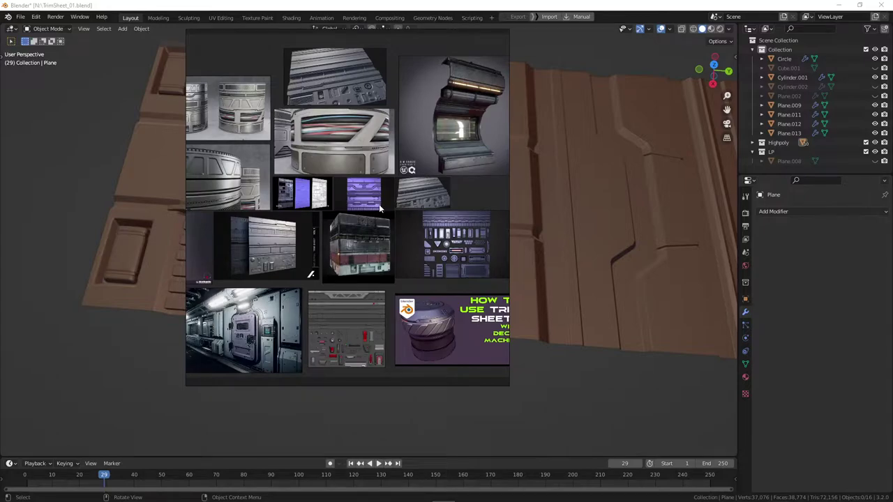
scroll(354, 220, "up", 3)
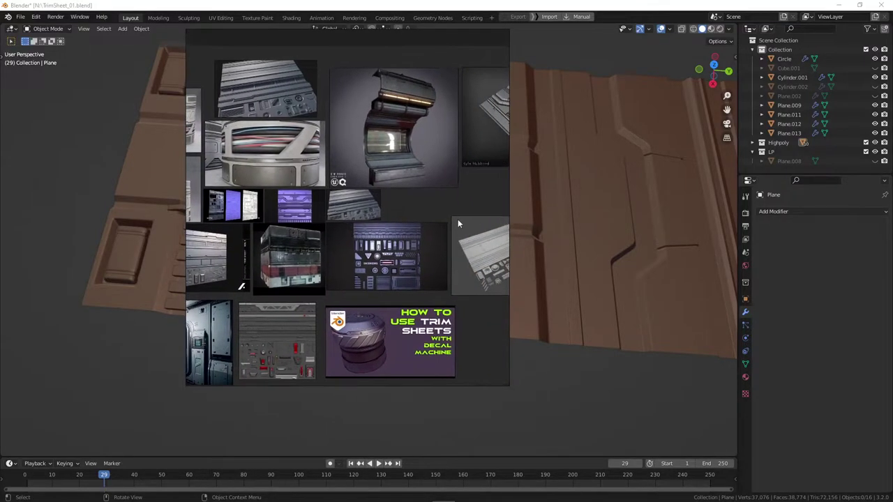
middle_click_drag(350, 229, 373, 224)
middle_click_drag(280, 187, 399, 179)
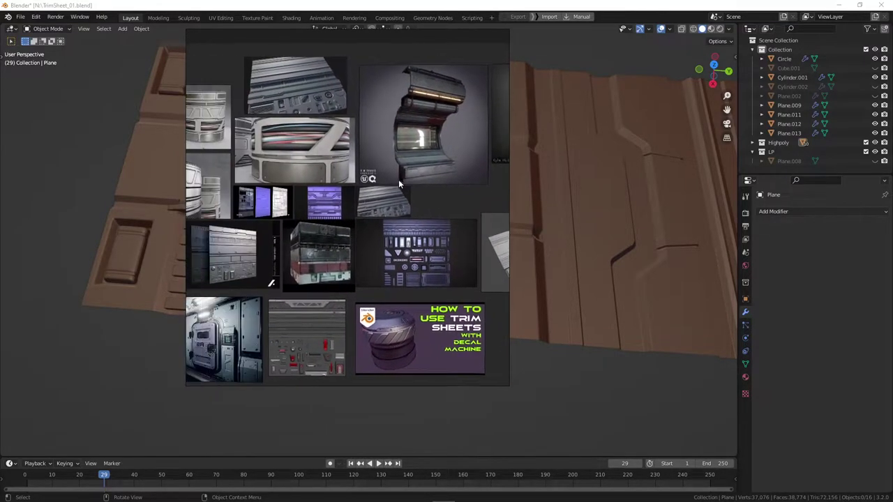
middle_click_drag(331, 191, 409, 178)
left_click_drag(410, 176, 448, 179)
scroll(405, 183, "down", 1)
left_click_drag(396, 209, 349, 204)
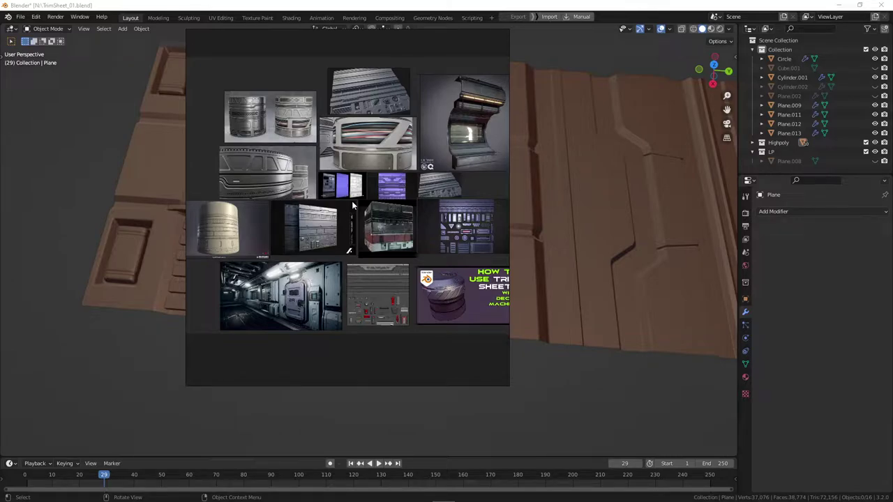
middle_click_drag(341, 166, 270, 179)
scroll(299, 187, "down", 2)
middle_click_drag(371, 184, 351, 192)
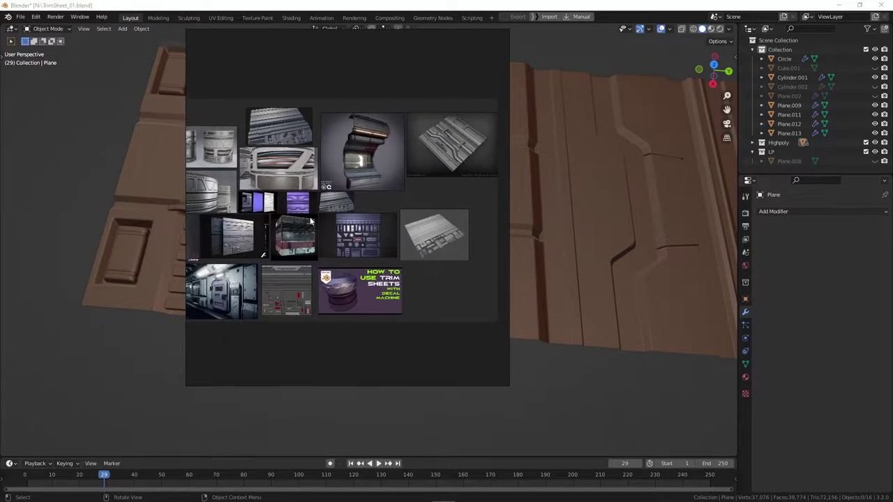
middle_click_drag(310, 219, 370, 201)
right_click_drag(345, 66, 341, 72)
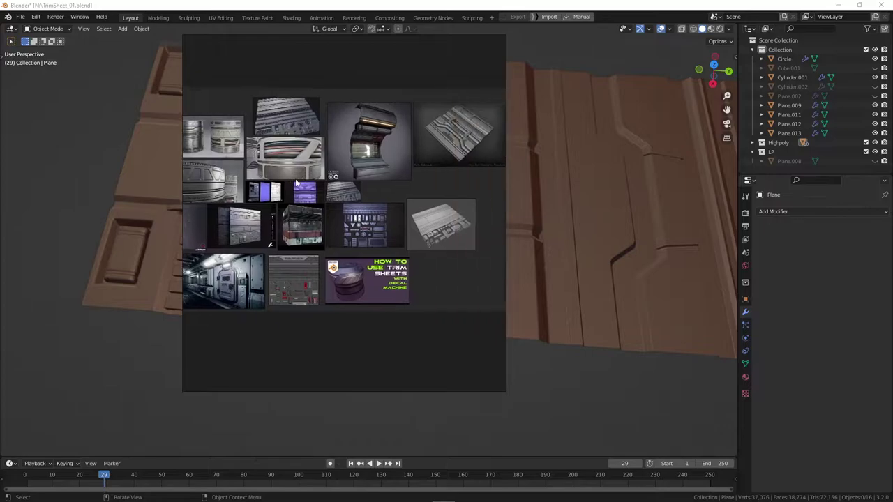
middle_click_drag(314, 113, 282, 134)
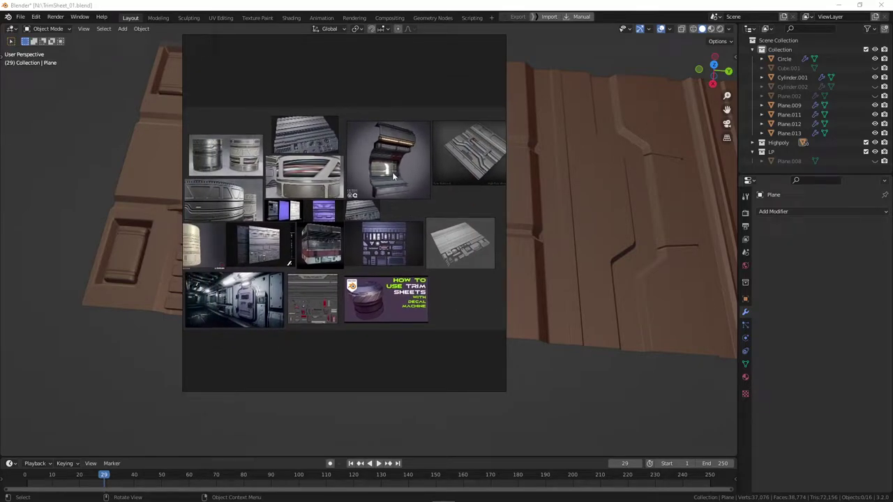
right_click(365, 107)
left_click(392, 290)
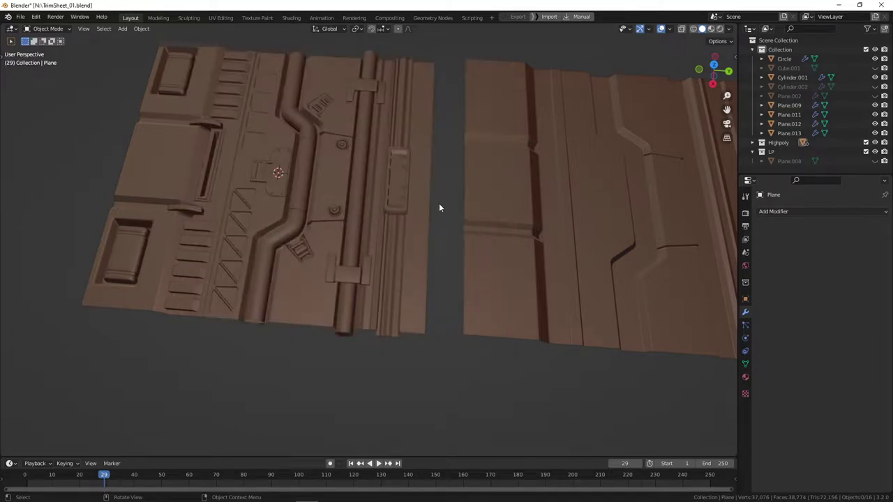
Examine the mesh topology of the simpler trim-sheet panel in Edit Mode and return to Object Mode.
middle_click_drag(386, 224, 440, 100)
left_click(384, 214)
scroll(391, 217, "up", 3)
key("Tab")
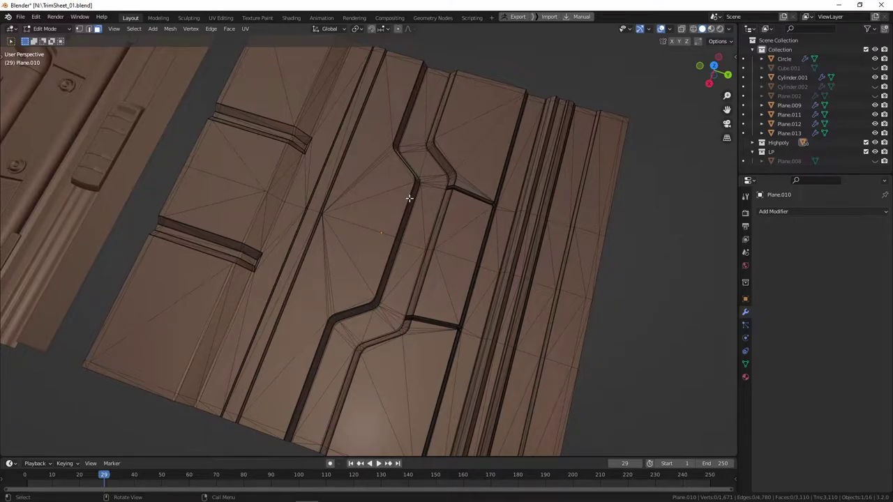
scroll(410, 198, "down", 2)
middle_click_drag(407, 185, 400, 230)
scroll(433, 200, "down", 3)
key("Tab")
scroll(401, 230, "down", 2)
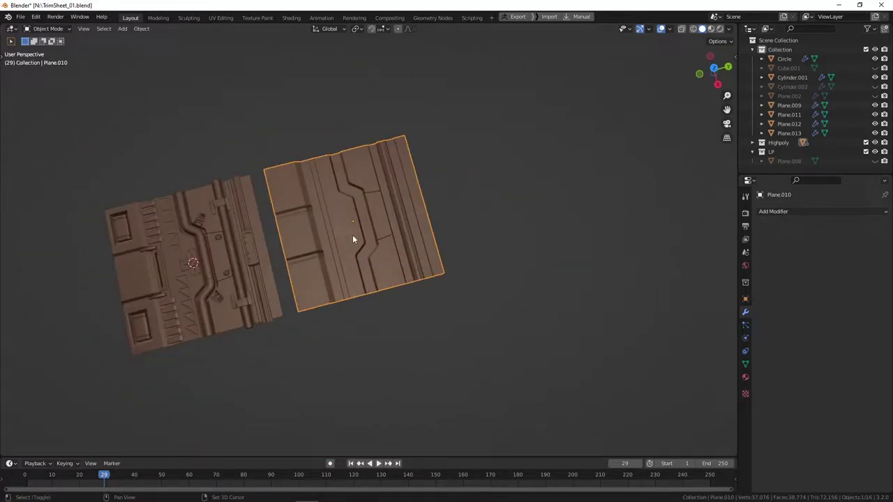
Add a new mesh plane and scale it by 10 in Edit Mode.
key("shift+a")
mouse_move(353, 234)
left_click(403, 230)
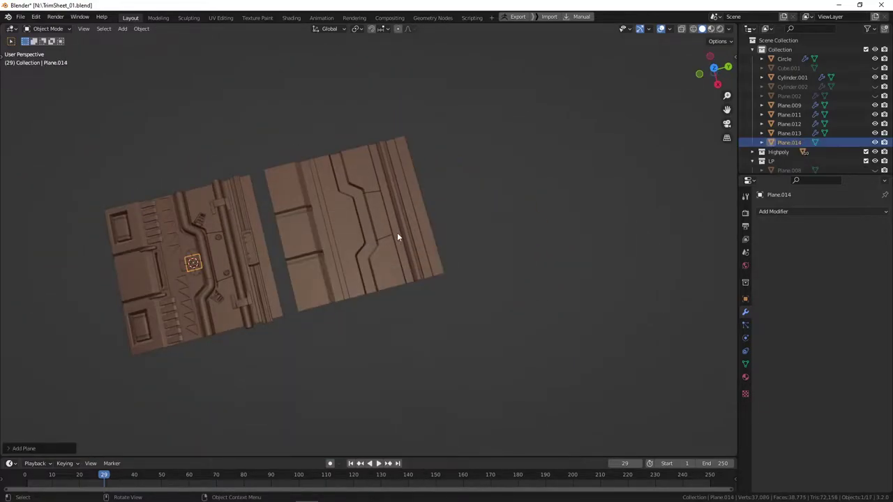
key("Tab")
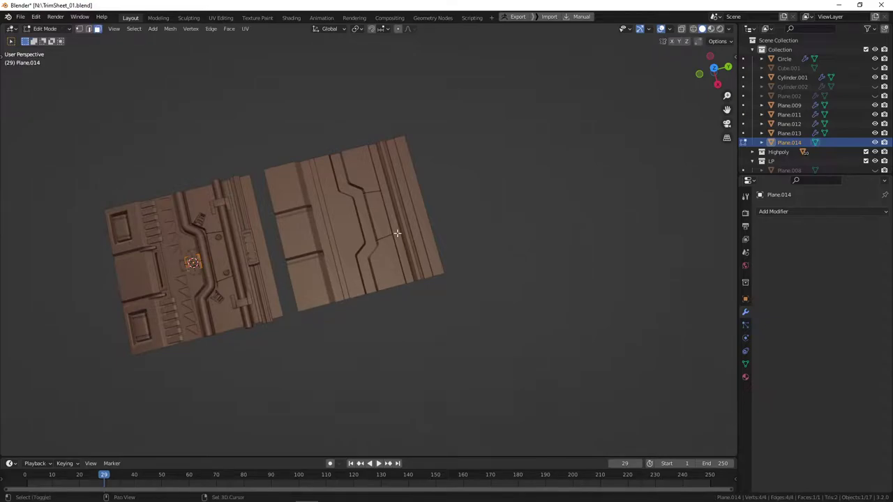
middle_click_drag(397, 237, 460, 247, "shift")
type("s")
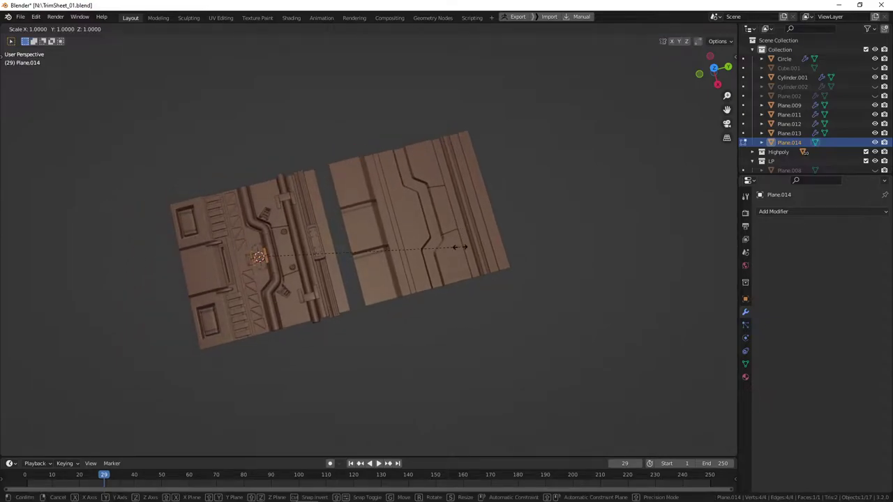
type("10")
key("Return")
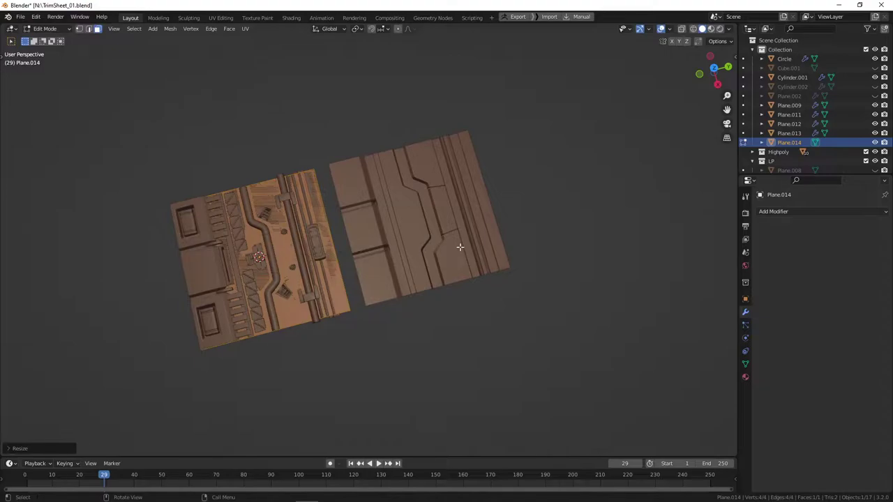
Move the new plane about 43 m along the Y axis, clear of the simpler trim-sheet panel.
key("g")
key("y")
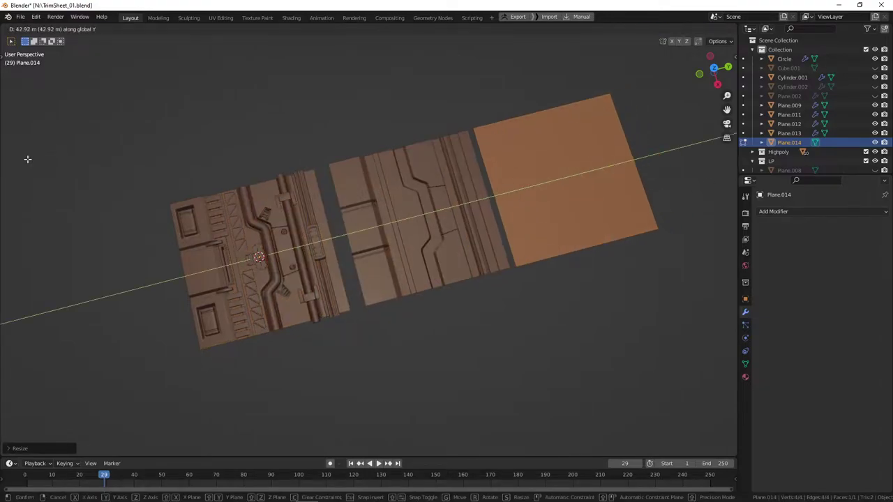
left_click(23, 169)
middle_click_drag(475, 189, 464, 273, "shift")
scroll(370, 247, "up", 2)
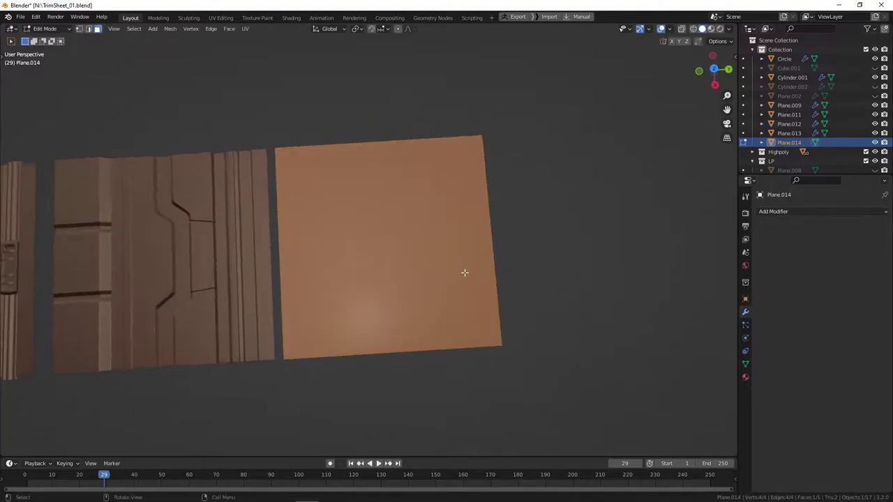
Divide the plane with one centred loop cut along X and two evenly spaced loop cuts along Y.
key("ctrl+r")
left_click(391, 133)
right_click(391, 133)
middle_click_drag(390, 133, 365, 231)
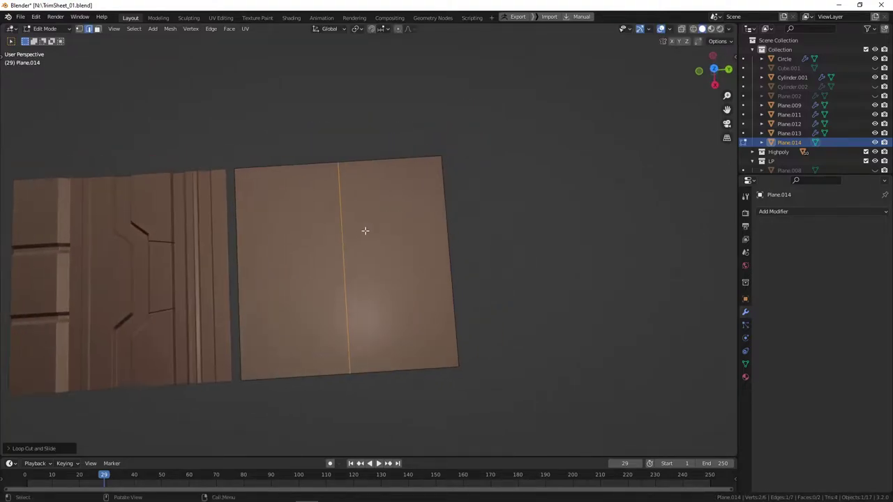
key("ctrl+r")
scroll(454, 241, "up", 1)
left_click(452, 239)
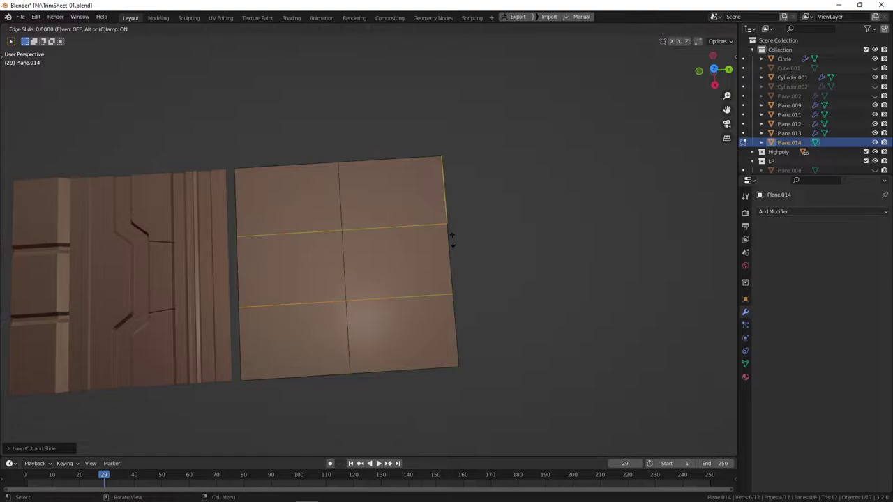
right_click(339, 254)
scroll(365, 249, "up", 3)
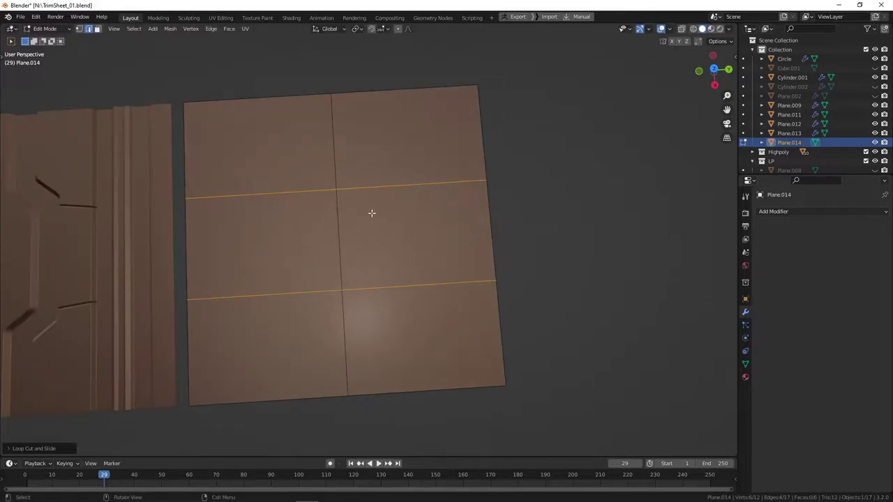
Bevel the two loops running along Y into narrow strips and clear the selection.
key("ctrl+b")
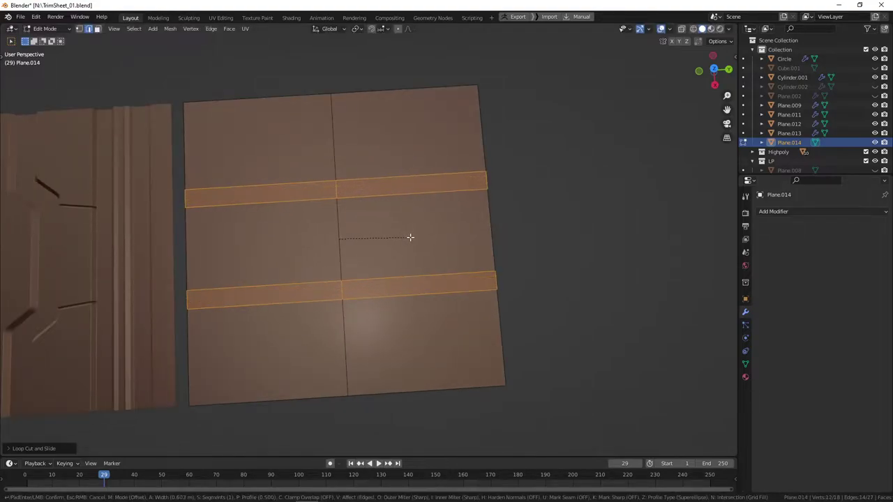
left_click(404, 236)
key("alt+a")
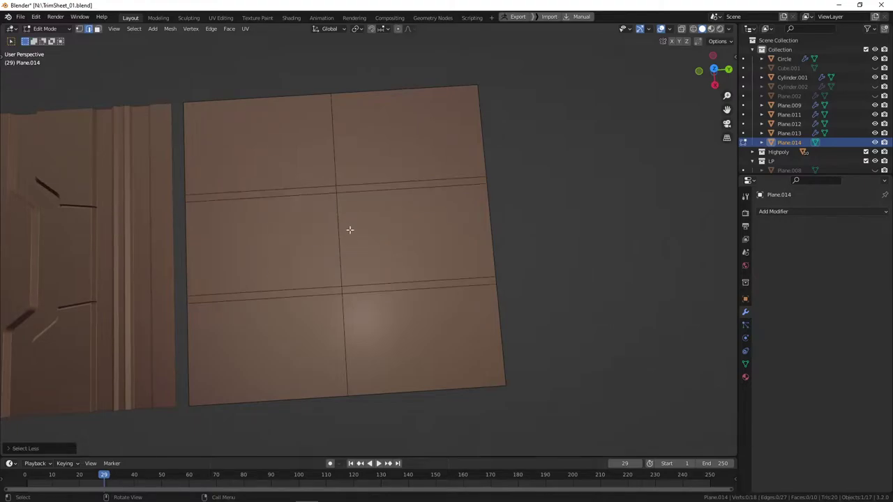
Shift the middle segment of the central edge along negative Y so the dividing line becomes stepped.
left_click(349, 230)
key("g")
key("x")
right_click(358, 236)
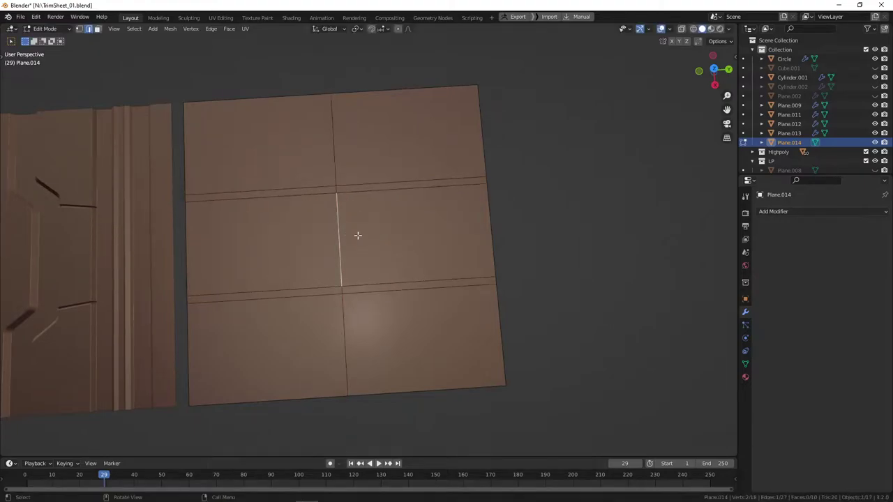
key("g")
key("x")
left_click(353, 237)
middle_click_drag(353, 237, 419, 246)
scroll(404, 224, "up", 3)
key("alt+a")
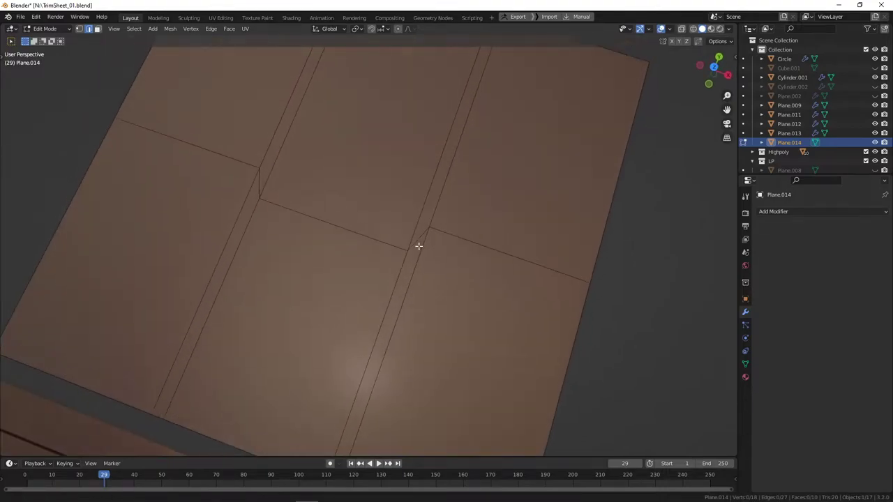
Dissolve the four strip edges running from the stepped line to the plane's positive-Y border.
middle_click_drag(451, 273, 410, 274, "shift")
left_click(402, 183)
left_click(390, 182, "shift")
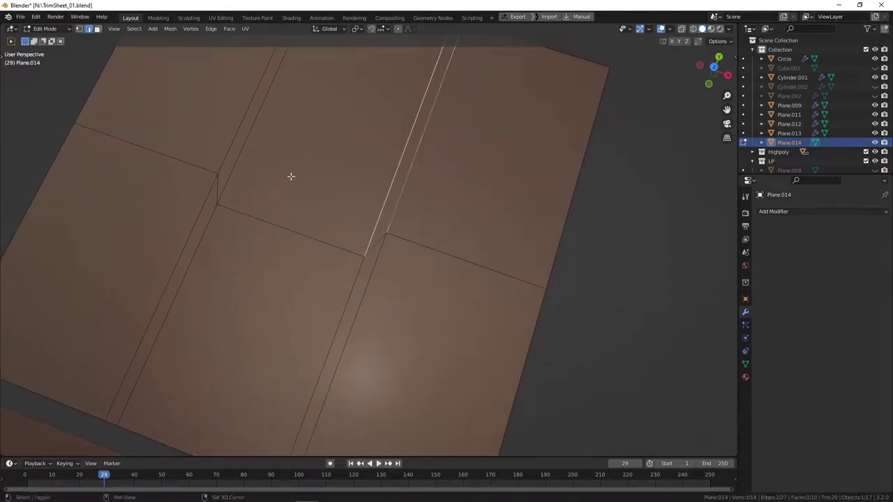
left_click(237, 128, "shift")
right_click(238, 129)
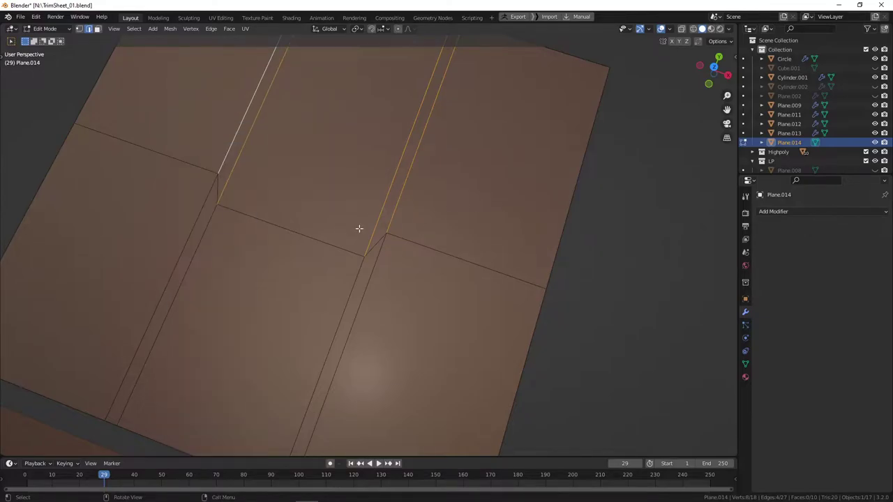
key("x")
left_click(358, 281)
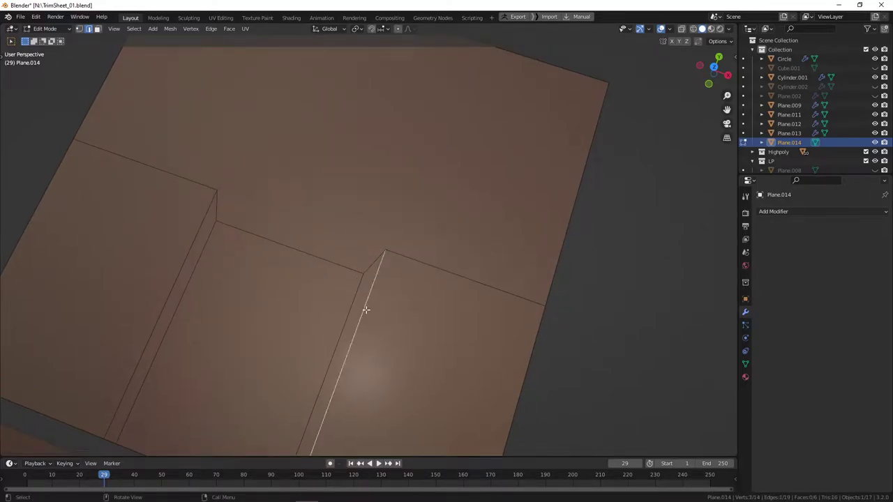
Try dissolving the four remaining strip edges on the negative-Y side of the stepped line.
left_click(353, 307, "shift")
left_click(189, 256, "shift")
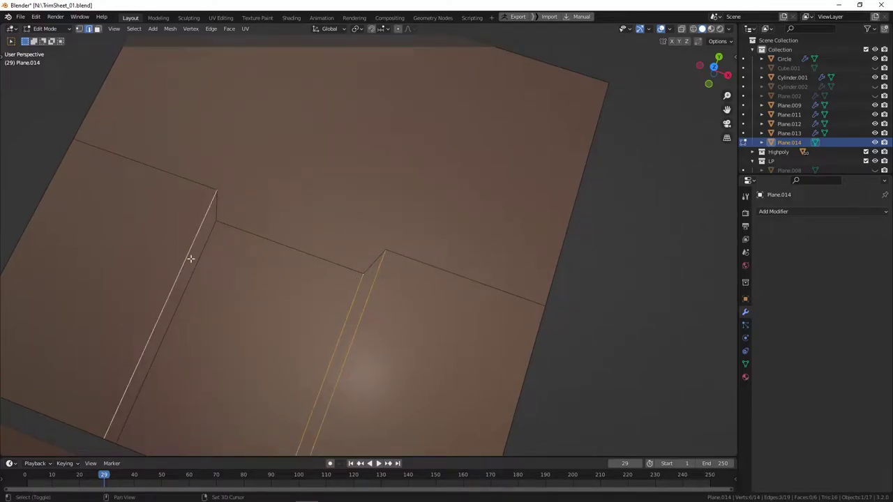
key("ctrl+z")
left_click(187, 254, "shift")
left_click(195, 262, "shift")
key("x")
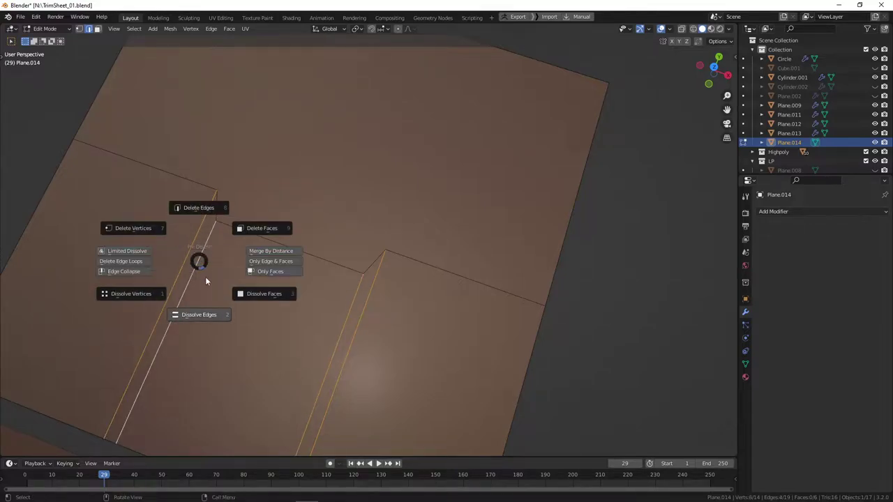
left_click(205, 306)
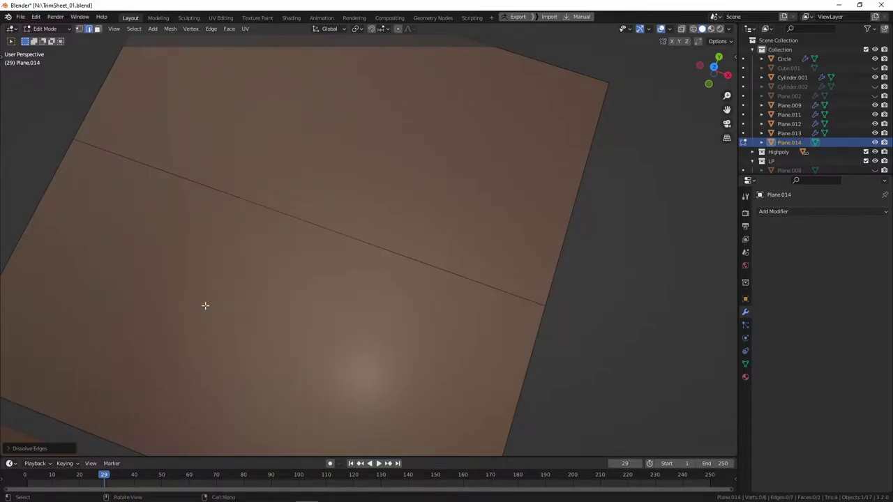
middle_click_drag(392, 256, 353, 265)
key("ctrl+z")
key("alt+a")
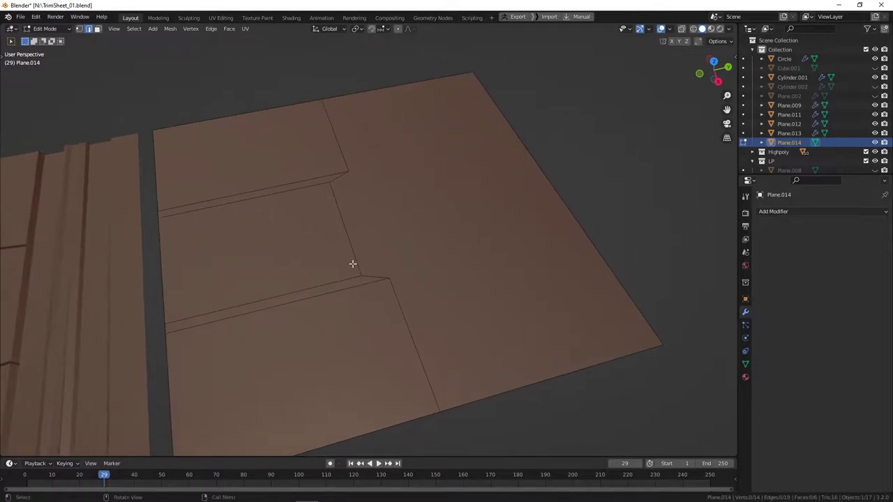
Add a loop cut parallel to the stepped line and slide it close to it on the negative-Y side.
left_click(332, 302, "alt")
key("g")
key("g")
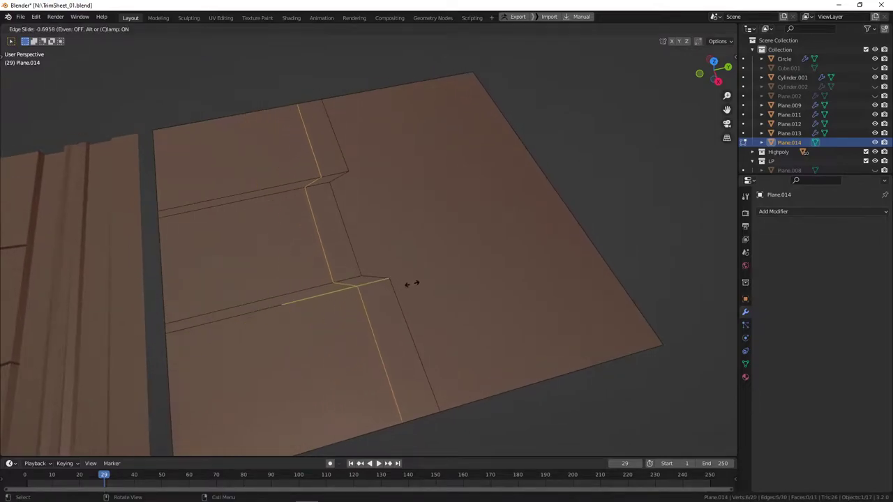
left_click(421, 274)
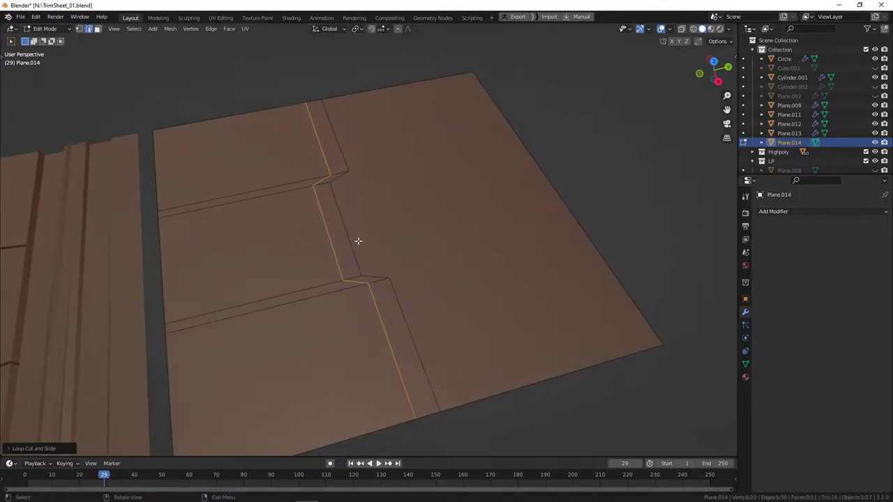
key("alt+a")
Dissolve the four strip edges between the new stepped loop and the plane's negative-Y border.
middle_click_drag(346, 227, 394, 271, "shift")
scroll(395, 272, "up", 3)
middle_click_drag(474, 285, 443, 250, "shift")
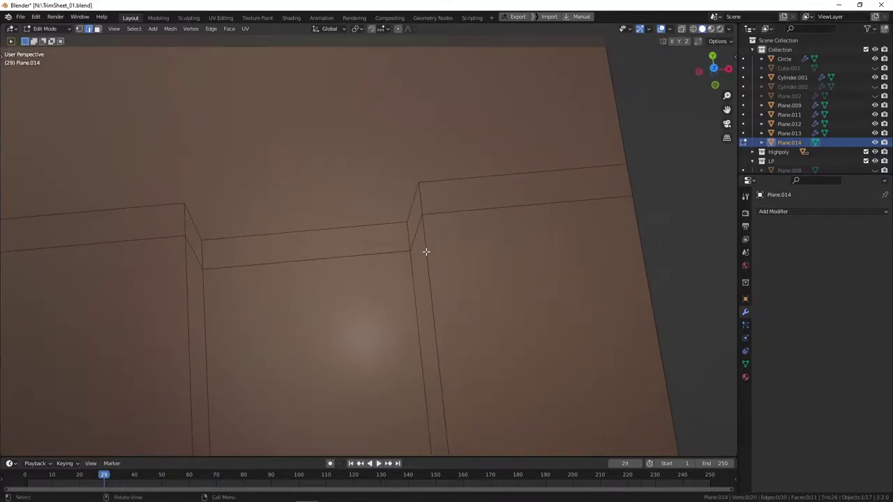
left_click(427, 253)
left_click(409, 288, "shift")
left_click(184, 303, "shift")
left_click(200, 304, "shift")
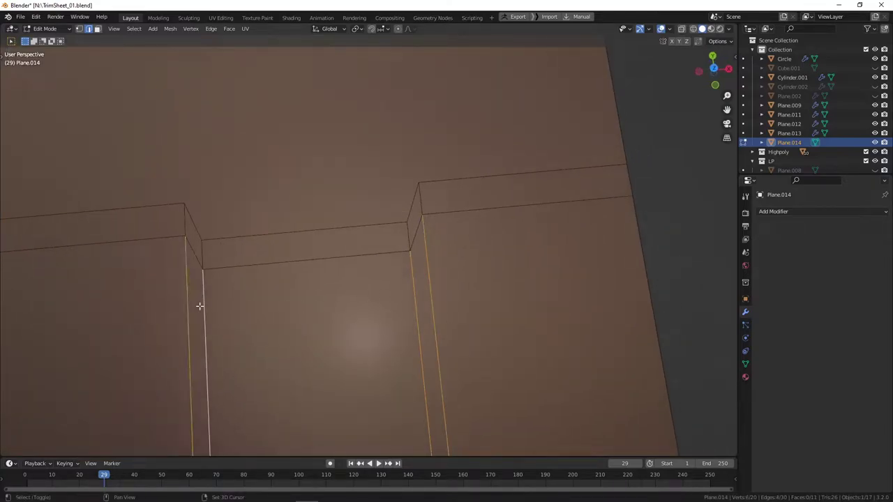
key("x")
left_click(296, 348)
middle_click_drag(297, 348, 321, 205)
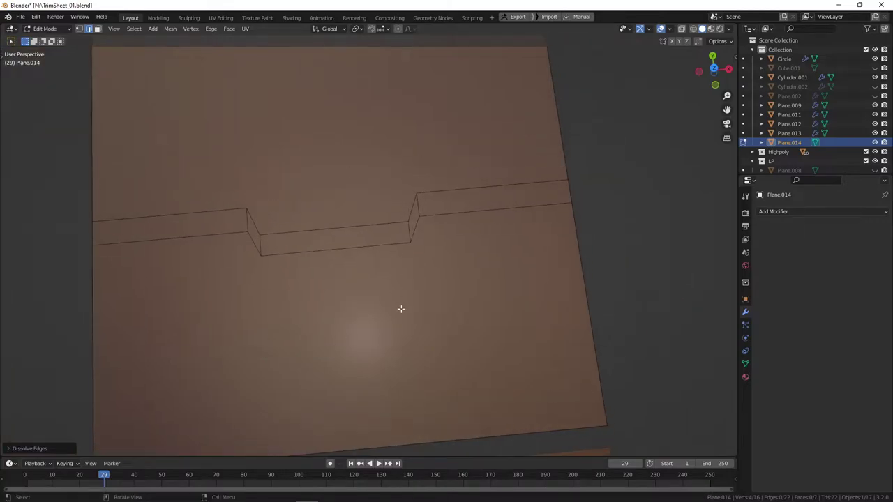
scroll(335, 299, "up", 1)
left_click(323, 205, "alt")
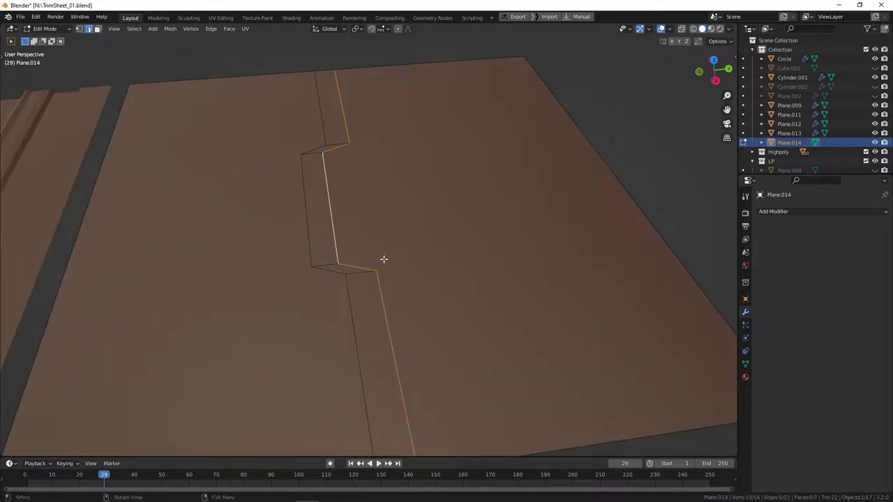
key("g")
key("z")
right_click(383, 236)
middle_click_drag(400, 286, 361, 256, "shift")
scroll(361, 256, "down", 6)
middle_click_drag(424, 276, 423, 301)
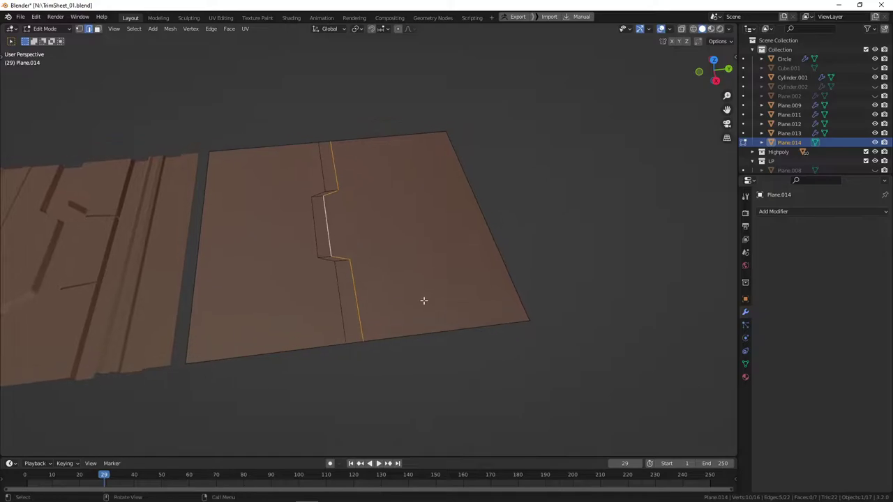
In top view, knife-cut straight across the plane between the stepped strip and the positive-Y border.
key("KP_7")
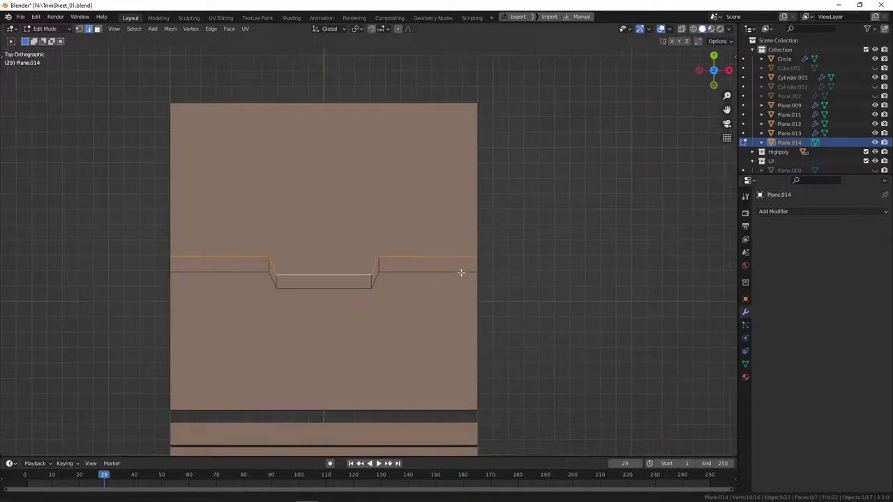
scroll(475, 265, "up", 1)
scroll(475, 265, "up", 1, "alt")
key("alt+a")
mouse_move(461, 272)
middle_mouse_down("shift")
mouse_move(474, 265)
mouse_move(458, 283)
middle_mouse_up("shift")
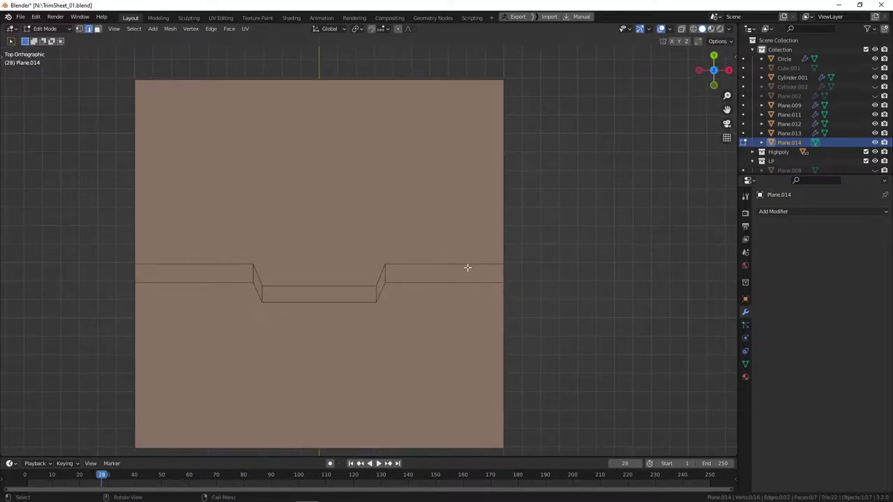
key("k")
left_click(579, 213)
left_click(135, 227)
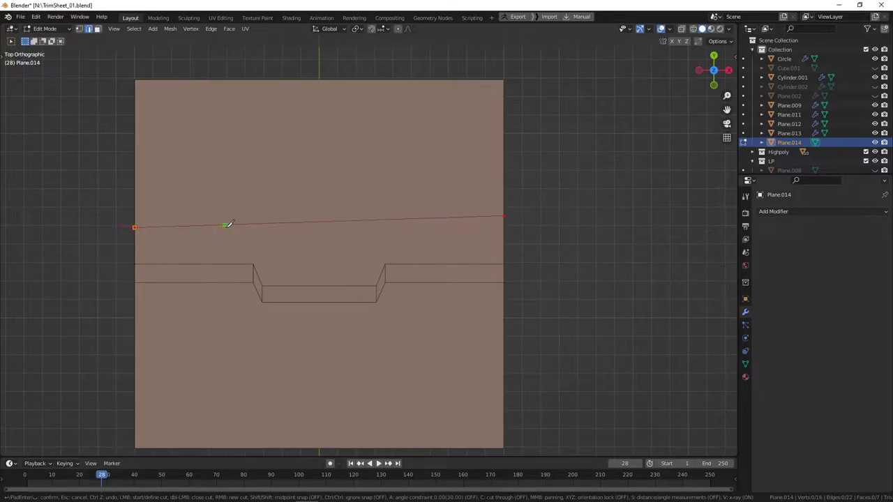
key("Return")
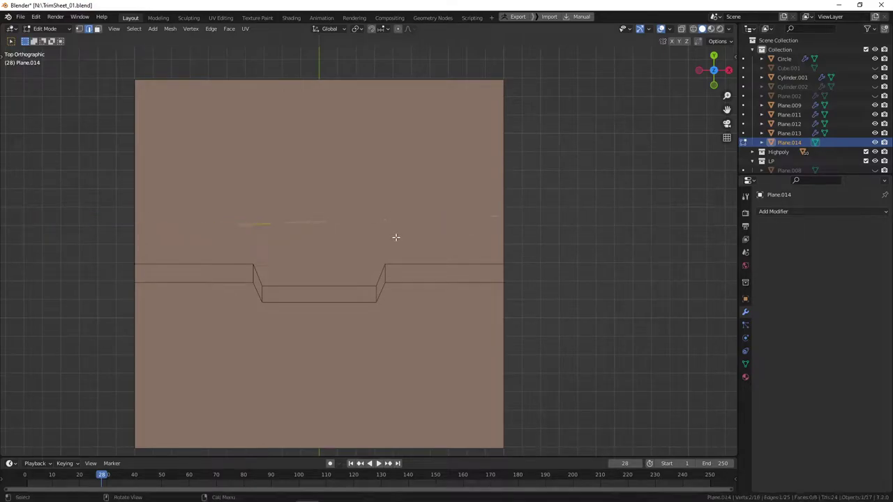
Flatten the knife-cut edge by scaling it to 0 along Y and move it farther toward the positive-Y border.
key("s")
key("y")
key("0")
key("Return")
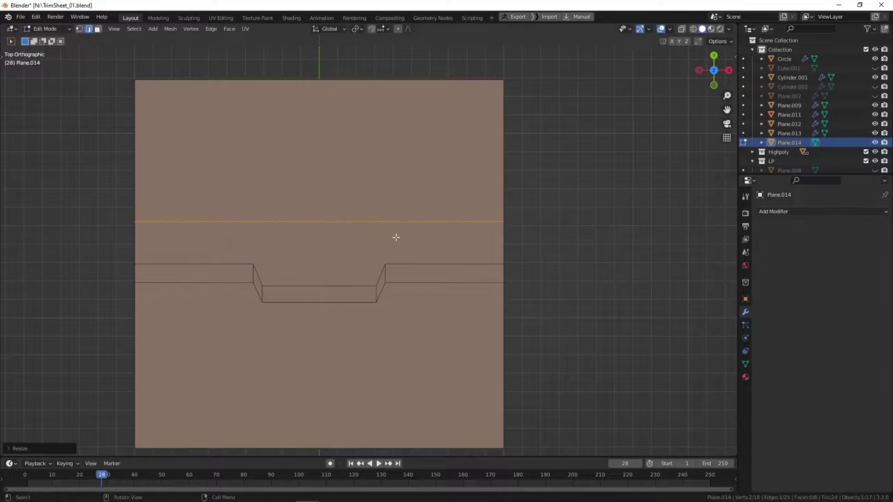
key("g")
key("y")
left_click(405, 246)
middle_click_drag(394, 281, 434, 274, "shift")
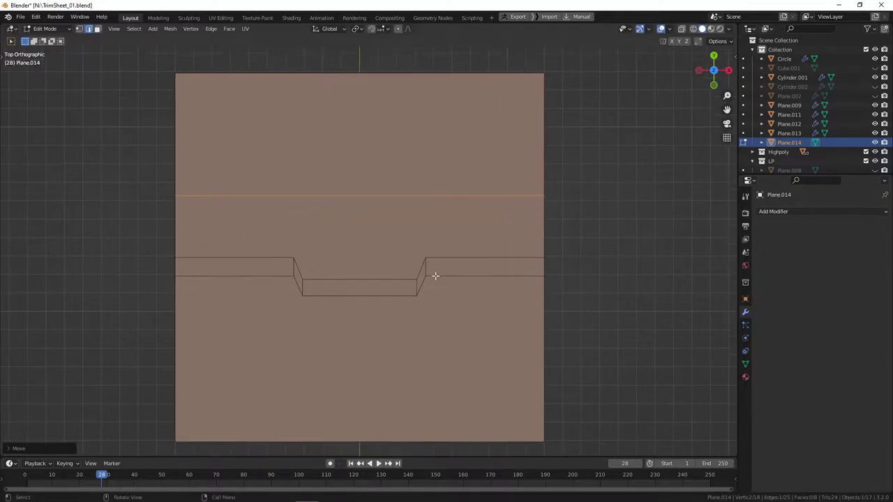
Bevel the straight cut edge into a very narrow strip and clear the selection.
key("alt+a")
left_click(464, 196)
key("ctrl+b")
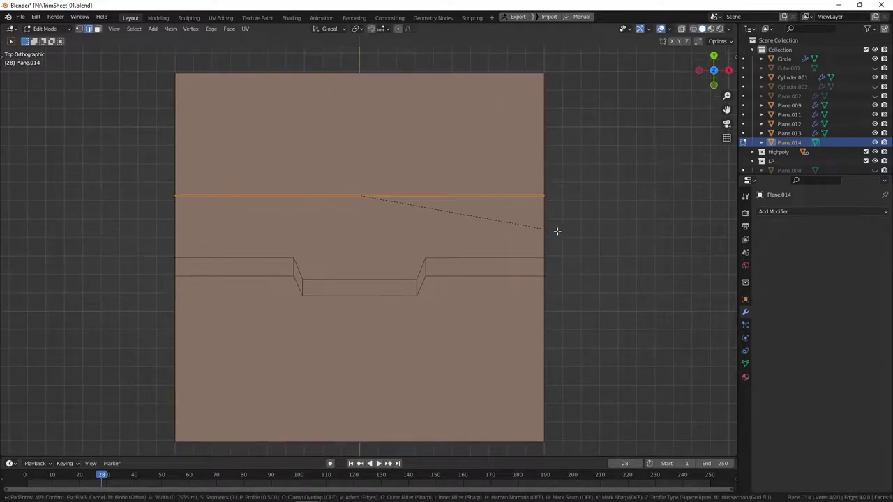
left_click(561, 229)
key("alt+a")
Raise the face between the stepped strip and the straight narrow strip along Z, and return to Object Mode.
middle_click_drag(514, 295, 397, 288)
key("3")
left_click(401, 273)
key("g")
key("z")
left_click(412, 252)
key("Tab")
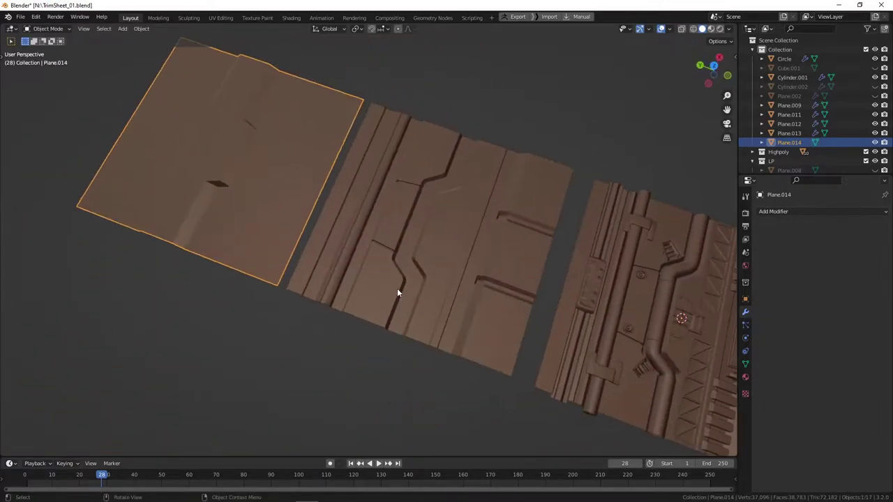
Move the new panel farther along Y, away from the neighbouring trim-sheet panel.
scroll(405, 278, "up", 5)
left_click(413, 283)
scroll(418, 293, "down", 3)
left_click(267, 223)
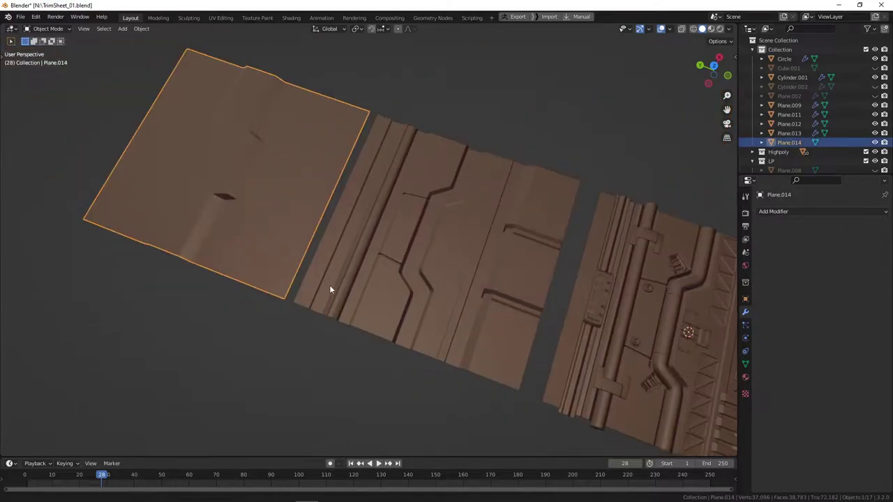
middle_click_drag(330, 270, 335, 288, "shift")
key("g")
key("y")
left_click(300, 273)
Examine the middle trim-sheet panel's mesh in Edit Mode, checking which geometry is linked, and return to Object Mode.
left_click(402, 300)
key("Tab")
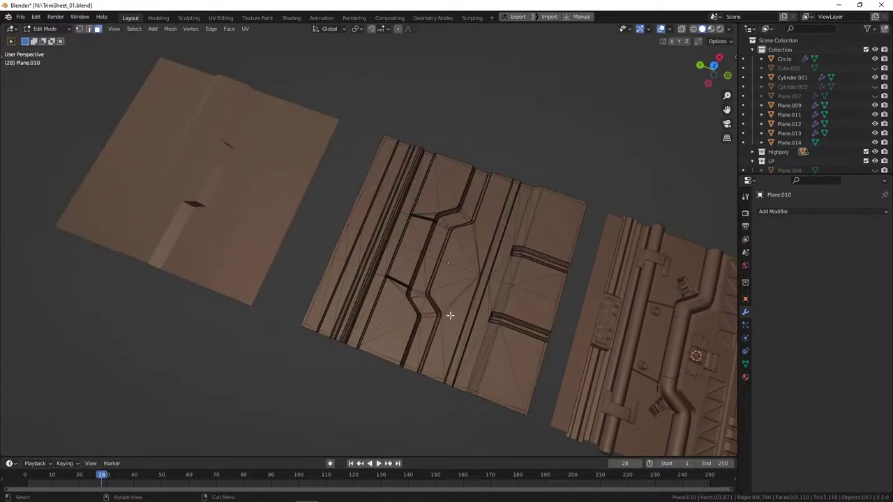
middle_click_drag(451, 313, 399, 304)
scroll(404, 302, "up", 5)
middle_click_drag(458, 313, 499, 222)
scroll(433, 241, "up", 3)
left_click(407, 230)
key("ctrl+l")
scroll(363, 279, "down", 2)
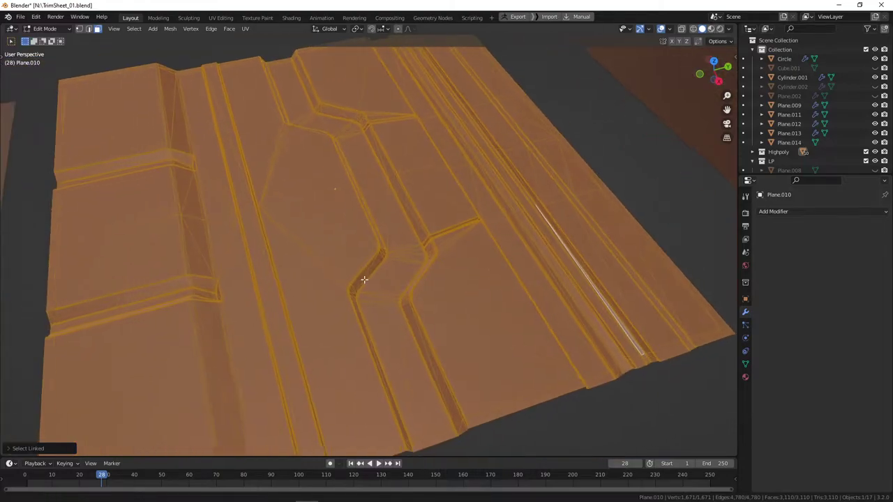
key("alt+a")
key("Tab")
scroll(378, 275, "down", 5)
middle_click_drag(379, 275, 308, 268)
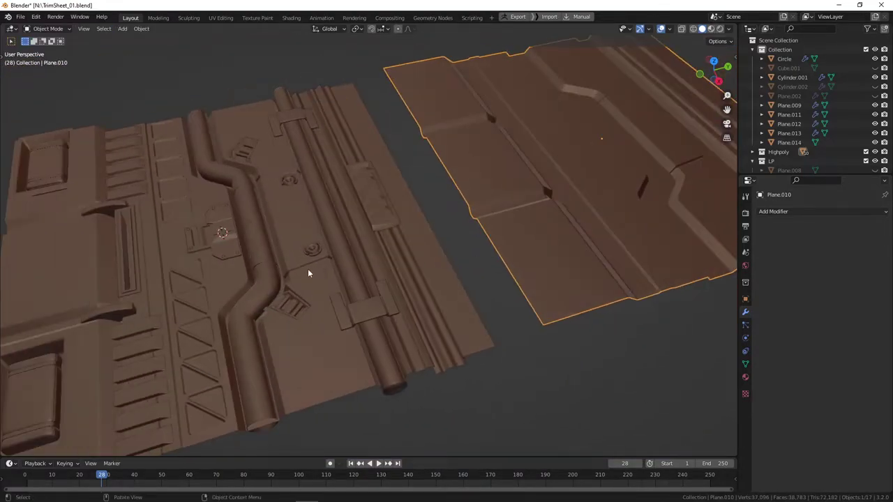
Duplicate the base plane of the detailed trim sheet and move the copy along X, clear of the original.
left_click(400, 238)
scroll(399, 265, "down", 4)
middle_click_drag(398, 303, 478, 316)
left_click(393, 319)
middle_click_drag(459, 345, 430, 289, "shift")
middle_click_drag(430, 289, 441, 299)
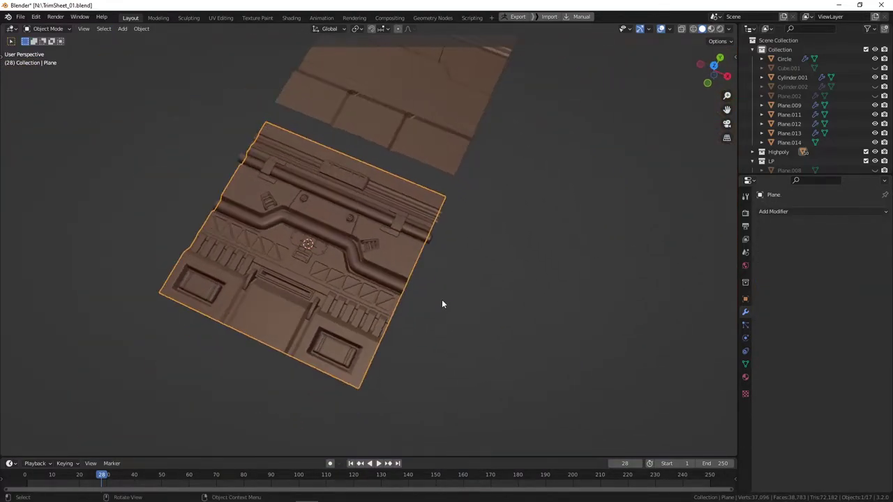
key("shift+d")
right_click(601, 242)
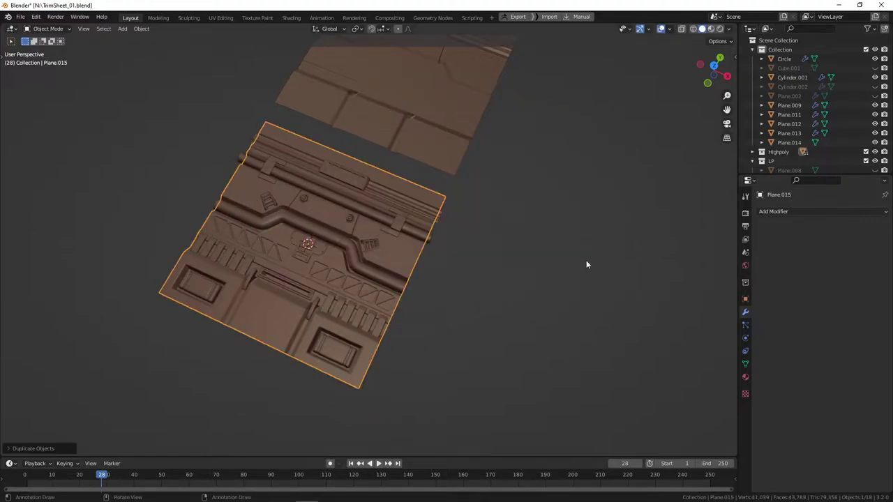
key("g")
key("x")
left_click(76, 307)
middle_click_drag(374, 293, 260, 165, "shift")
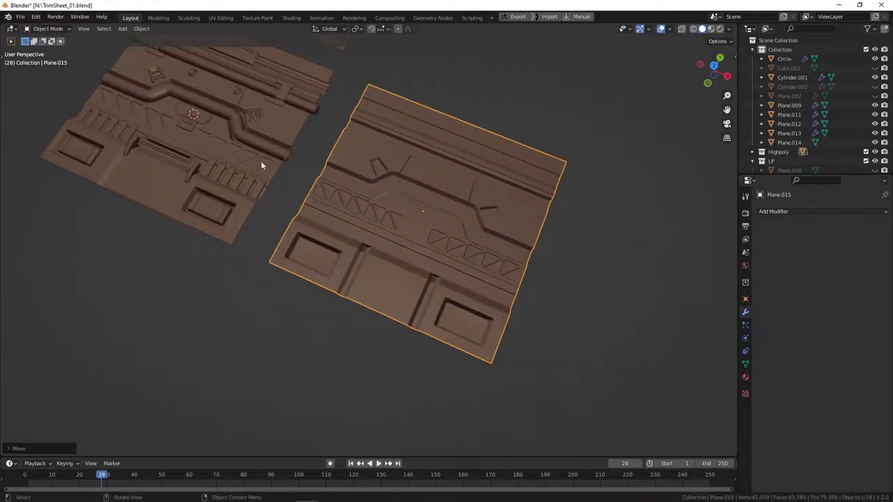
Examine the duplicated panel's triangular recesses and their bevelled edges in Edit Mode and in Object Mode.
key("Tab")
middle_click_drag(467, 186, 358, 147, "shift")
scroll(422, 159, "up", 4)
key("alt+a")
scroll(422, 159, "down", 4)
middle_click_drag(422, 159, 333, 235)
scroll(260, 245, "up", 4)
scroll(362, 241, "up", 4)
left_click(298, 176)
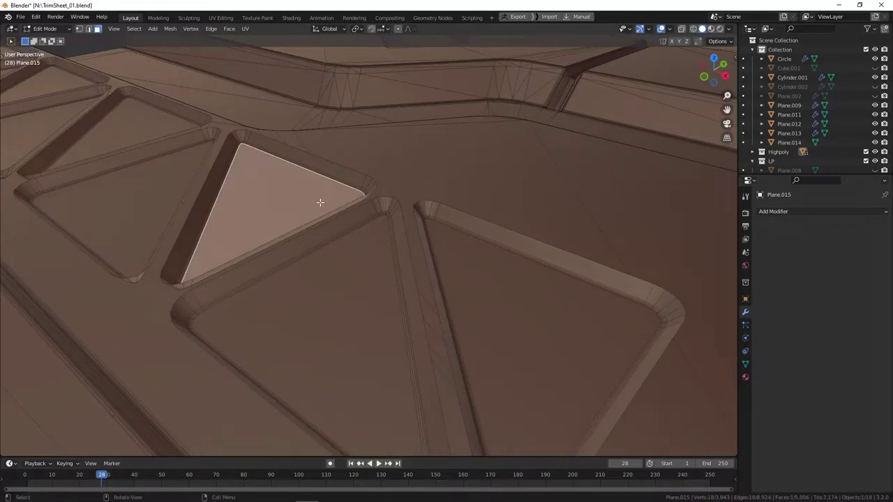
middle_click_drag(368, 189, 408, 214)
middle_click_drag(349, 124, 319, 224)
key("alt+a")
key("Tab")
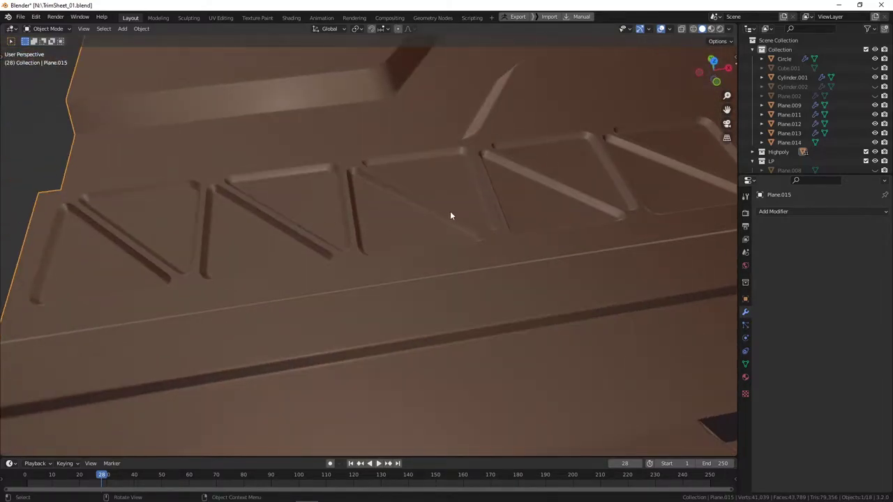
middle_click_drag(450, 213, 418, 205)
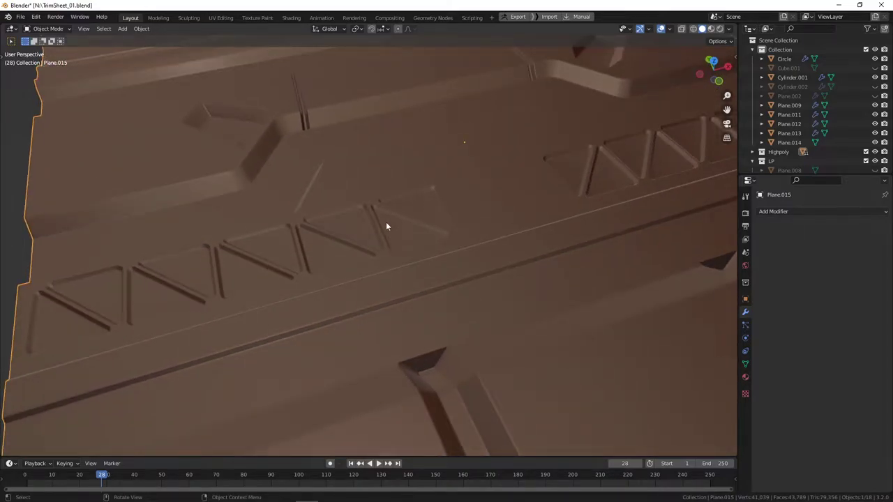
middle_click_drag(387, 197, 444, 311)
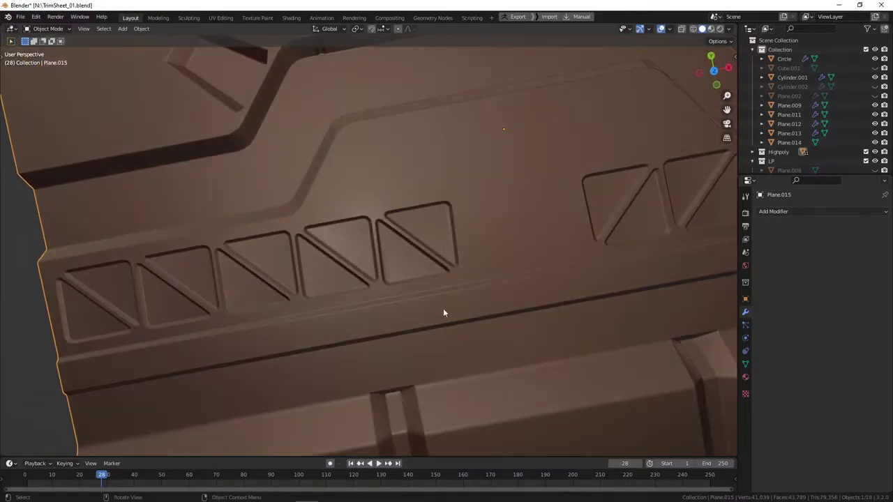
Examine the rectangular pocket and the angled trench of the duplicated panel in Edit Mode, selecting their faces and clearing the selection.
scroll(457, 219, "down", 3)
middle_click_drag(425, 241, 439, 211)
middle_click_drag(433, 215, 314, 207, "shift")
scroll(418, 232, "up", 2)
scroll(357, 249, "down", 2)
key("Tab")
scroll(424, 202, "up", 3)
left_click(439, 201)
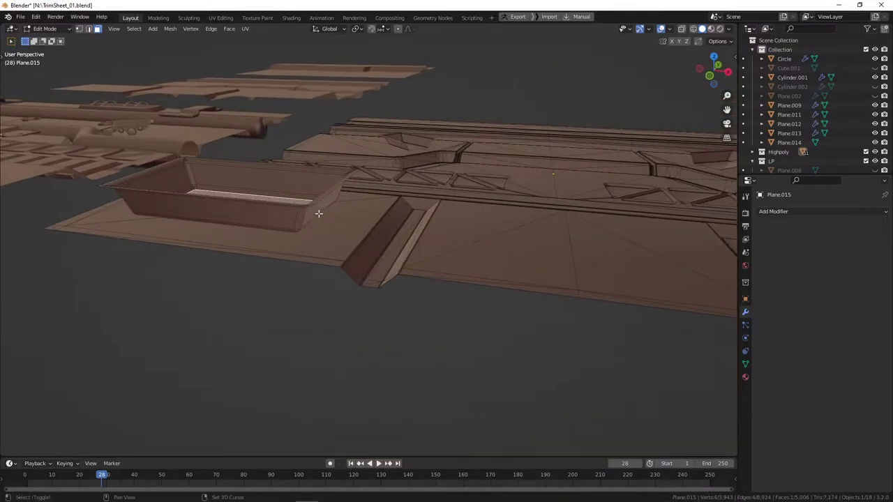
scroll(448, 242, "up", 3)
middle_click_drag(449, 241, 414, 242)
left_click(414, 236)
middle_click_drag(416, 198, 403, 224)
scroll(359, 168, "down", 4)
middle_click_drag(355, 163, 361, 222, "shift")
key("alt+a")
Examine the angled cut-outs and the bevelled stepped edge of the duplicated panel up close and across the whole sheet.
key("Tab")
scroll(353, 230, "up", 3)
key("Tab")
middle_click_drag(436, 244, 357, 320)
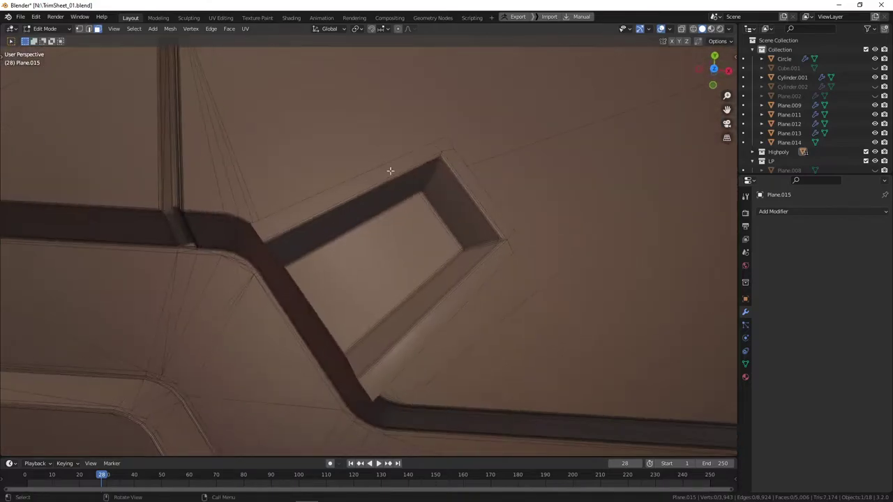
scroll(404, 258, "down", 5)
middle_click_drag(352, 245, 434, 237, "shift")
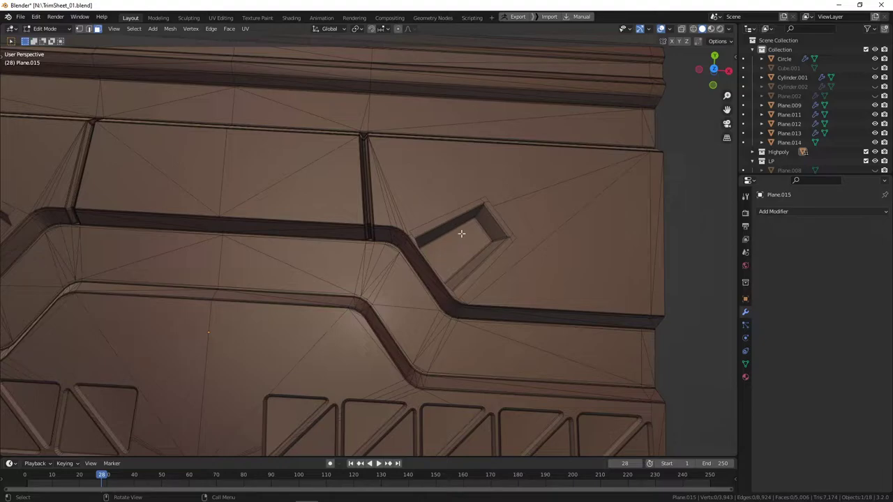
middle_click_drag(464, 235, 462, 175)
scroll(478, 221, "up", 5)
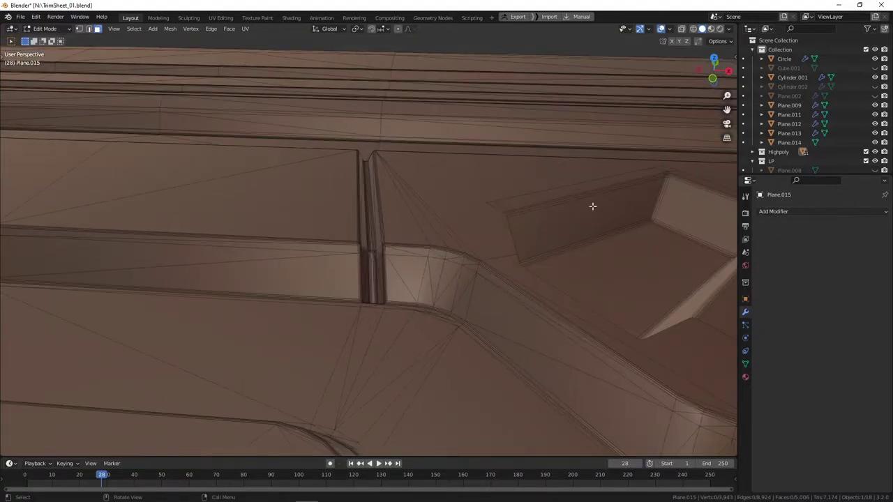
scroll(387, 178, "down", 5)
middle_click_drag(386, 172, 391, 223)
scroll(382, 208, "down", 4)
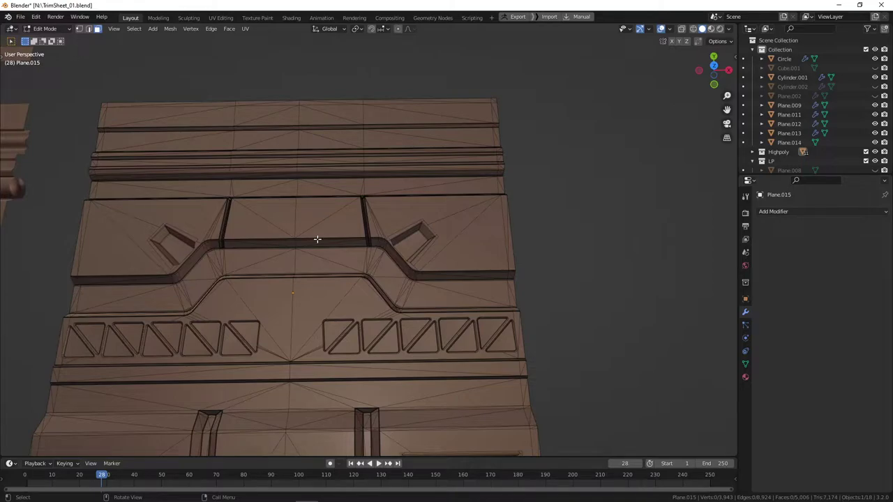
scroll(317, 239, "down", 4)
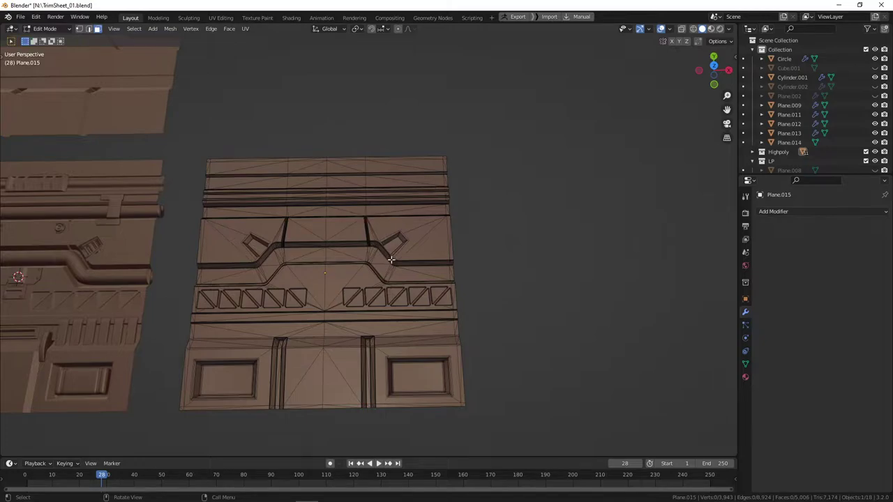
Review the duplicated panel's relief in Object Mode and compare it with the neighbouring trim sheets, selecting the simpler one.
scroll(358, 247, "up", 3)
scroll(422, 231, "up", 2)
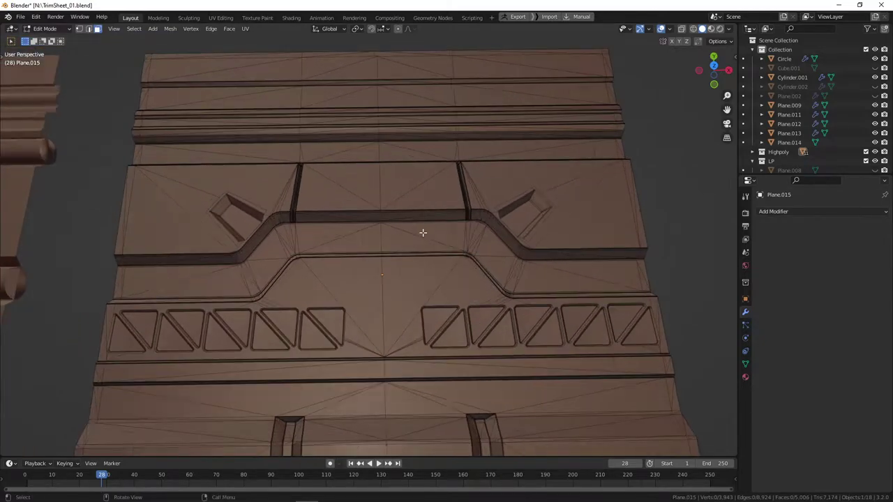
middle_click_drag(435, 243, 450, 177)
key("Tab")
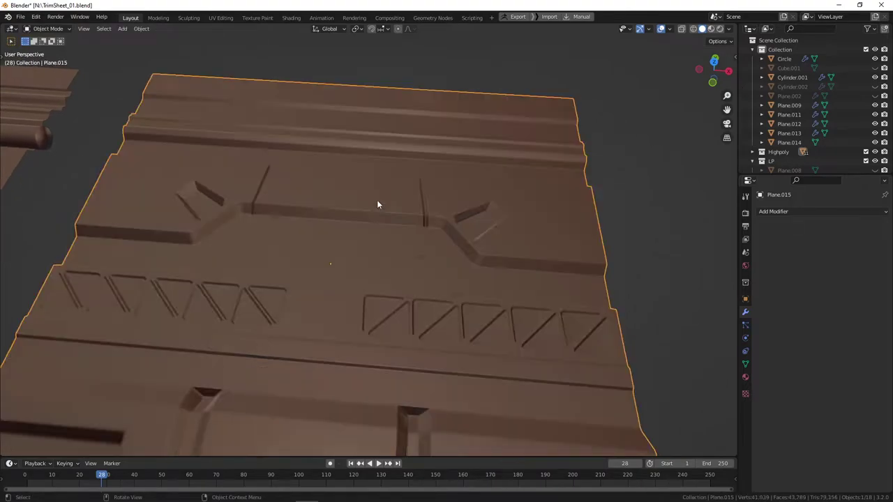
scroll(270, 217, "down", 5)
left_click(327, 102)
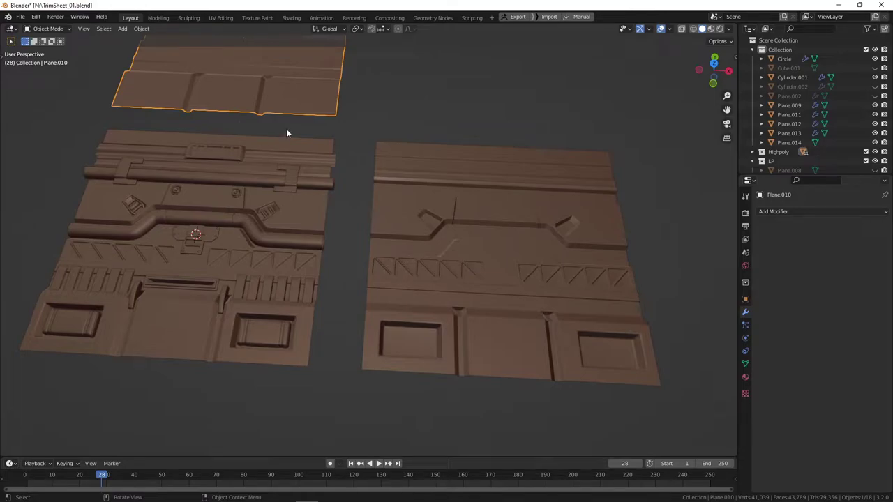
middle_click_drag(286, 132, 448, 194)
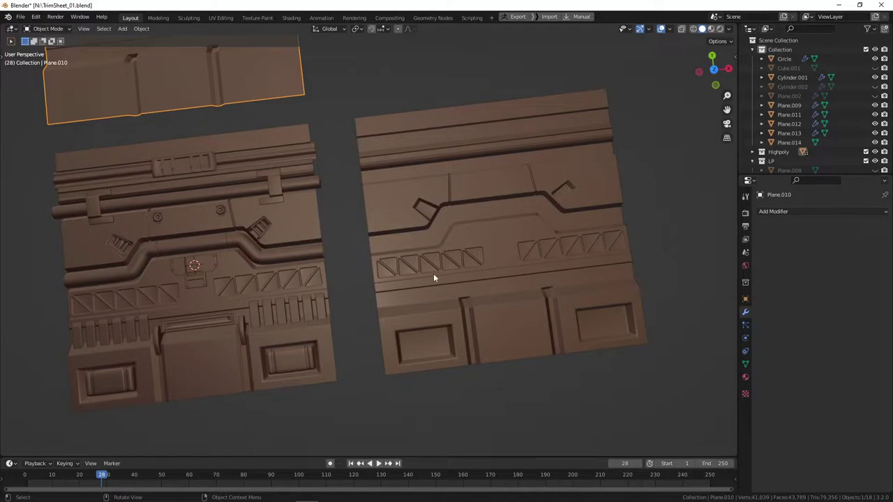
middle_click_drag(433, 277, 408, 268)
scroll(408, 267, "up", 5)
Reselect the duplicated panel and inspect one triangular recess face in Edit Mode, returning to Object Mode.
key("Tab")
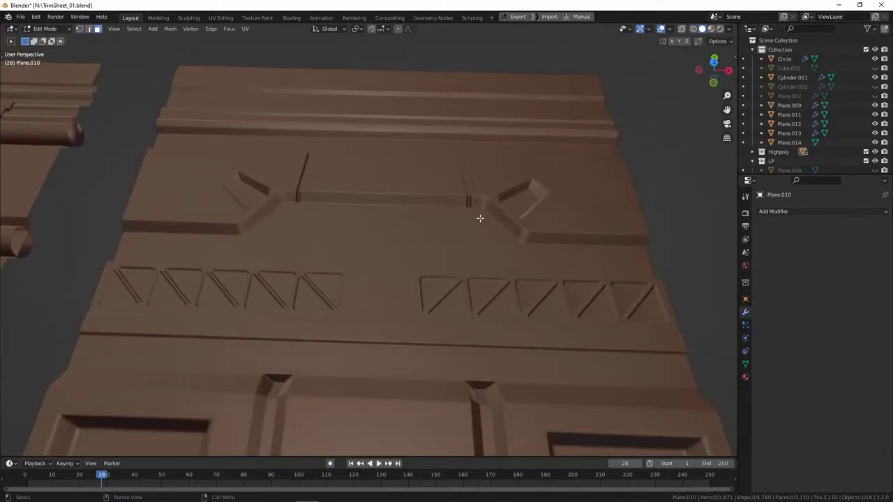
key("Tab")
left_click(442, 195)
key("Tab")
middle_click_drag(488, 209, 458, 240)
scroll(458, 239, "up", 4)
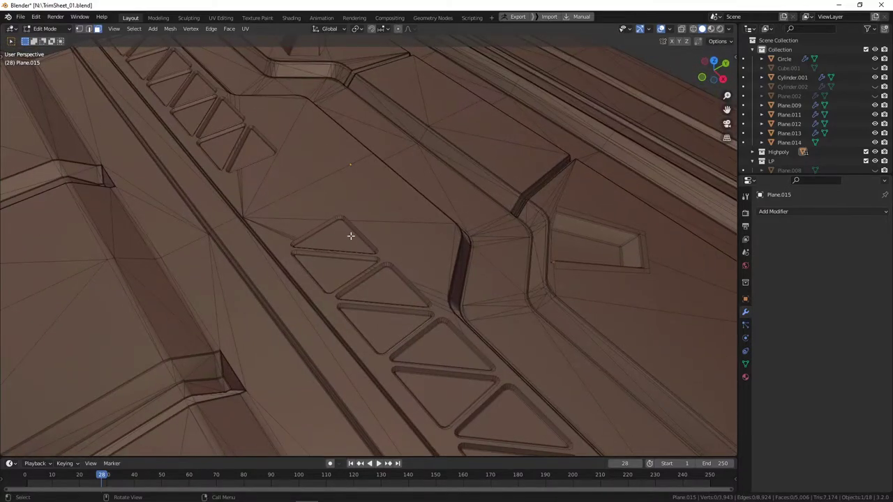
left_click(350, 235)
middle_click_drag(353, 235, 407, 239)
key("Tab")
scroll(427, 247, "down", 4)
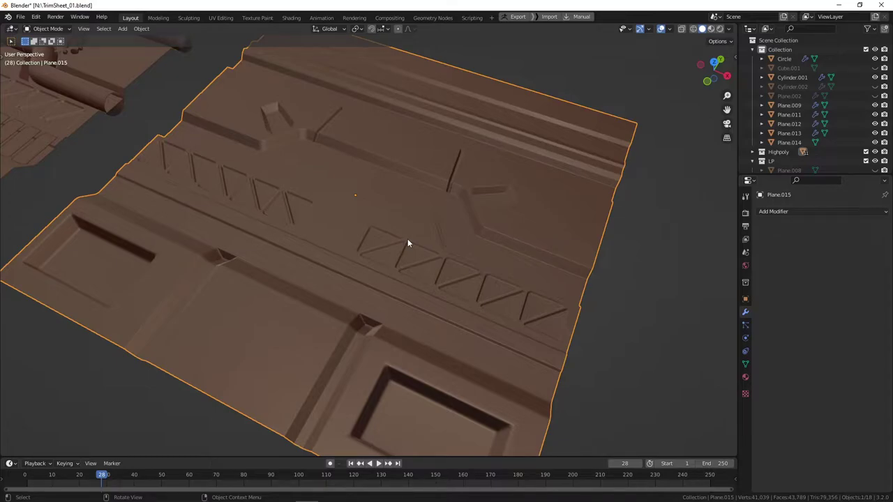
Compare the duplicated panel's shaded surface in Object Mode with its mesh edges in Edit Mode from several angles.
middle_click_drag(407, 243, 337, 171)
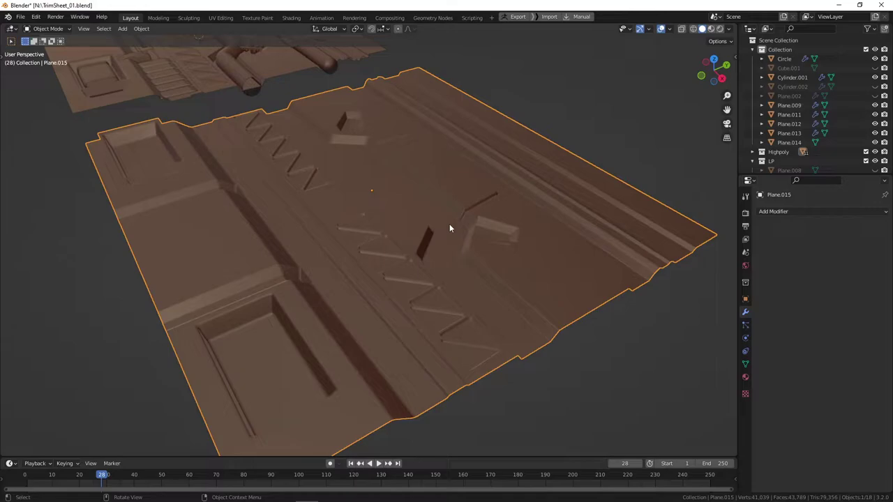
middle_click_drag(423, 219, 489, 190)
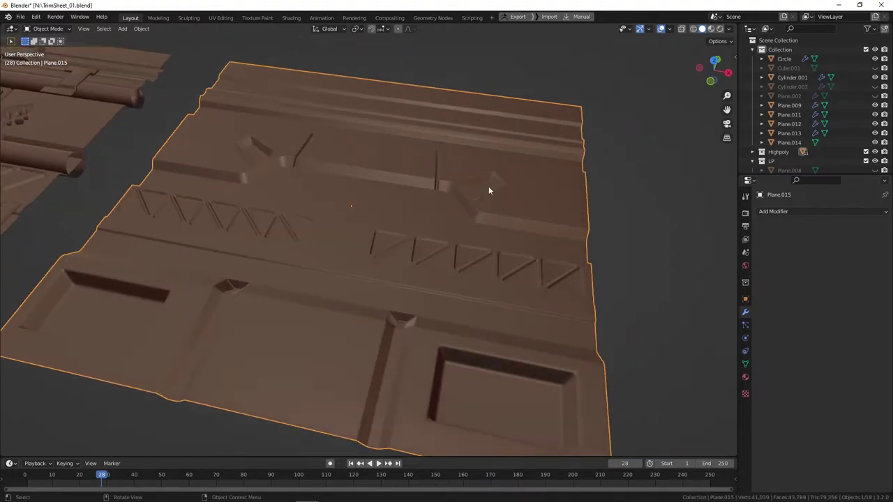
middle_click_drag(425, 177, 500, 202)
key("Tab")
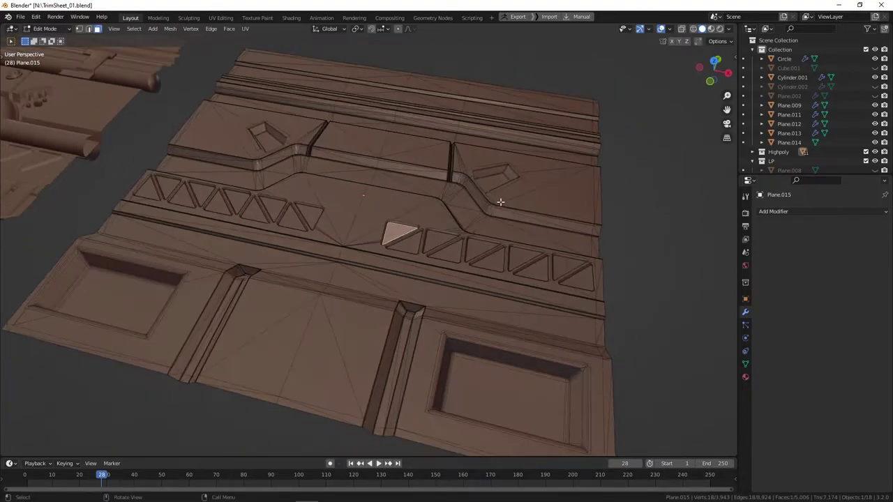
key("Tab")
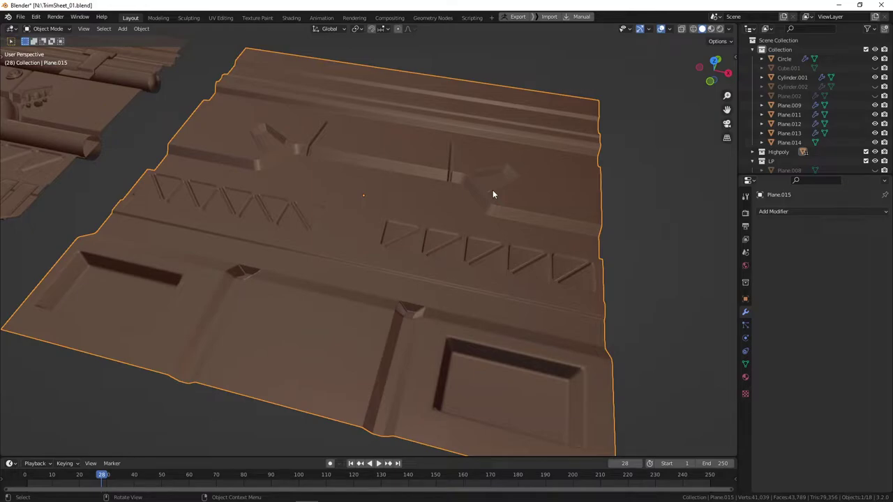
middle_click_drag(492, 194, 372, 244)
key("Tab")
middle_click_drag(419, 358, 408, 228)
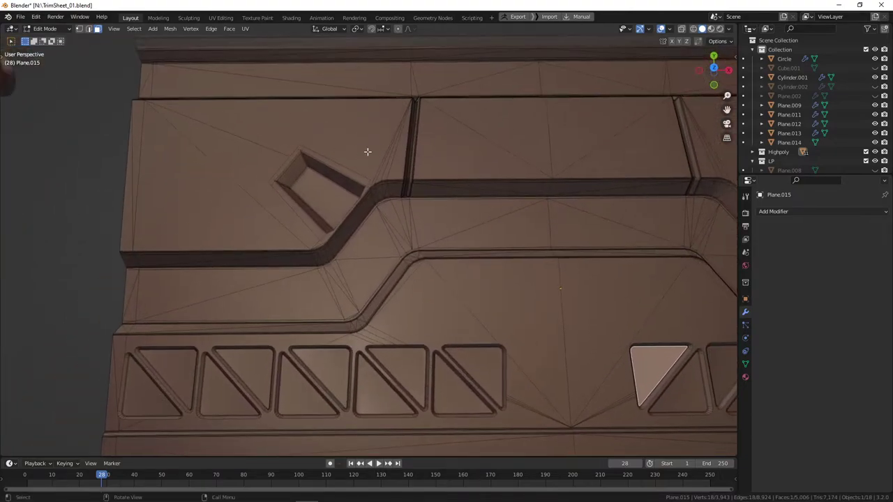
scroll(353, 248, "down", 2)
scroll(422, 245, "down", 3)
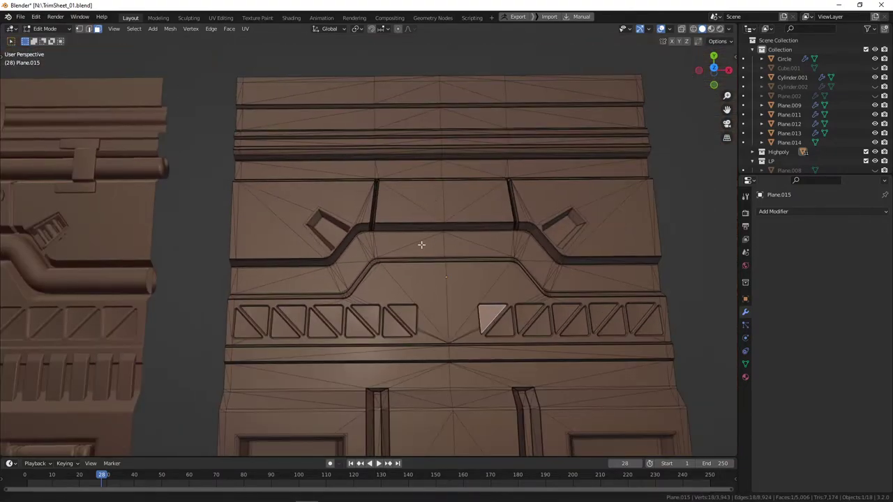
key("Tab")
scroll(275, 152, "up", 2)
scroll(359, 195, "down", 4)
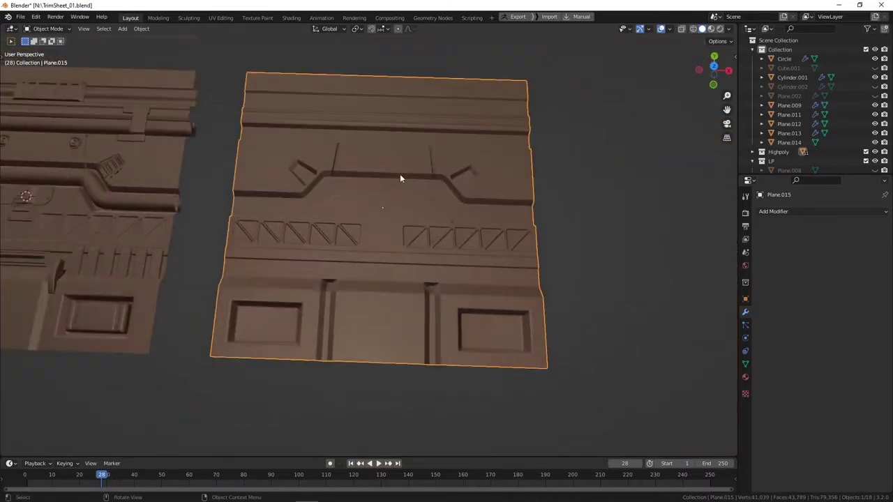
Examine the duplicated panel from the side, and inspect the bent pipe on the detailed trim sheet by selecting it.
middle_click_drag(400, 177, 482, 289)
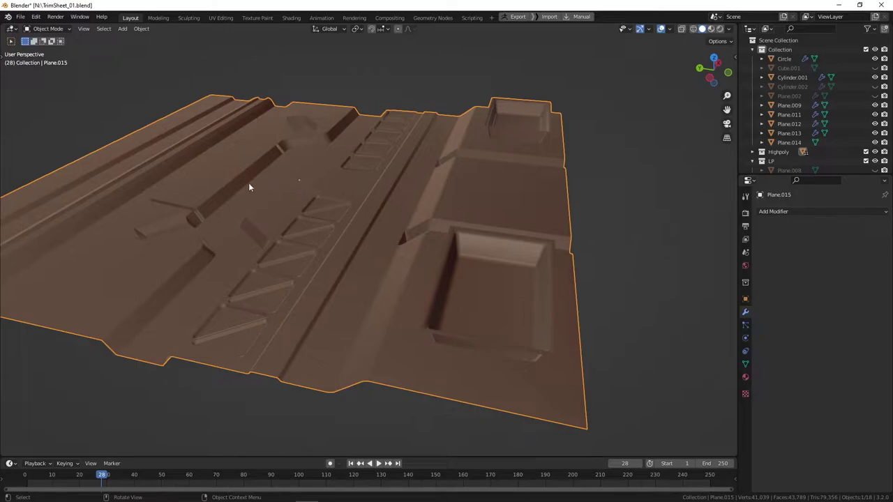
middle_click_drag(391, 157, 447, 221)
scroll(390, 225, "up", 3)
middle_click_drag(239, 251, 430, 254, "shift")
scroll(388, 220, "up", 3)
left_click(384, 198)
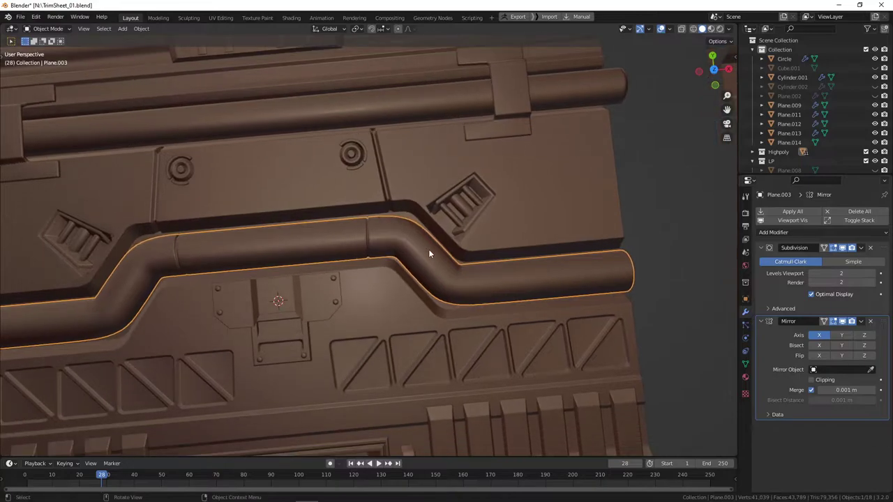
middle_click_drag(398, 296, 422, 259, "shift")
scroll(391, 230, "down", 2)
middle_click_drag(470, 234, 162, 296, "shift")
Select the duplicated panel and check its stepped central contour in Edit Mode, returning to Object Mode.
left_click(429, 225)
key("Tab")
middle_click_drag(500, 277, 213, 259, "shift")
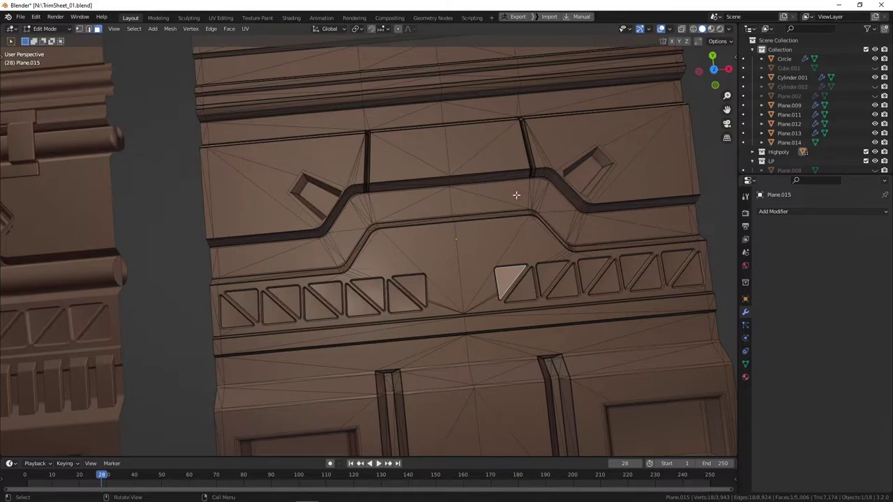
key("Tab")
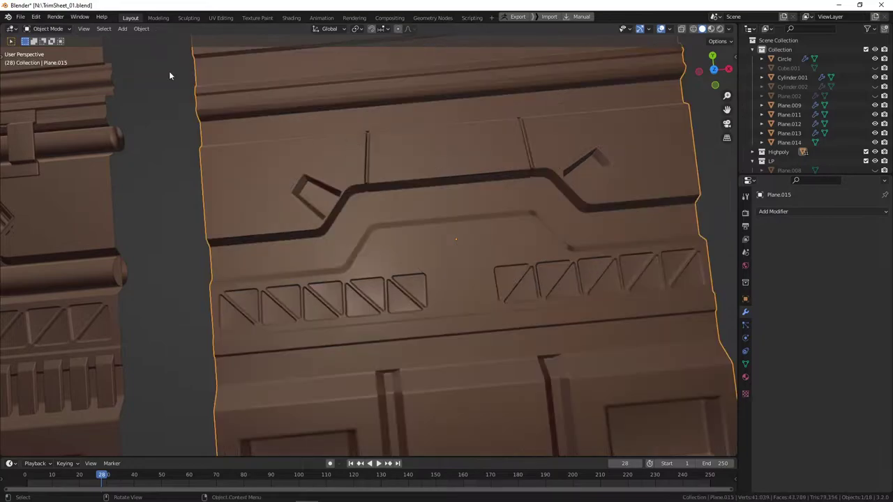
Look up the object conversion options for Curve and Mesh, and select the bent pipe on the detailed sheet.
left_click(141, 29)
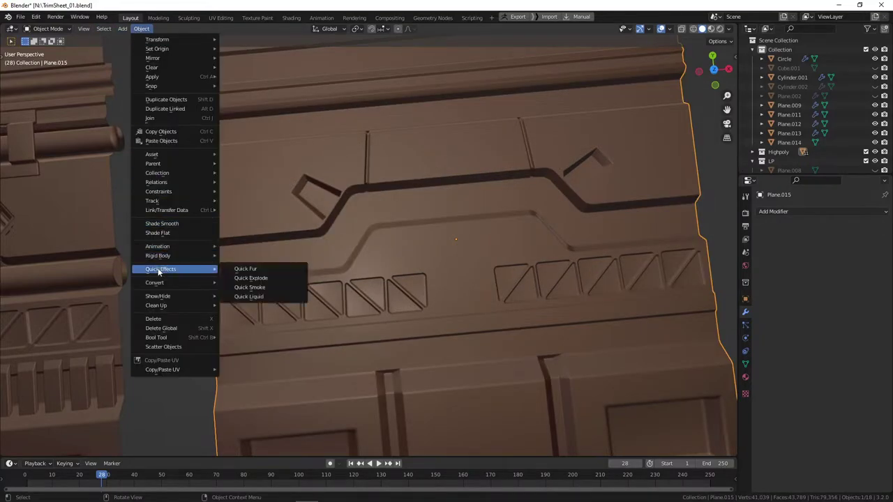
mouse_move(162, 283)
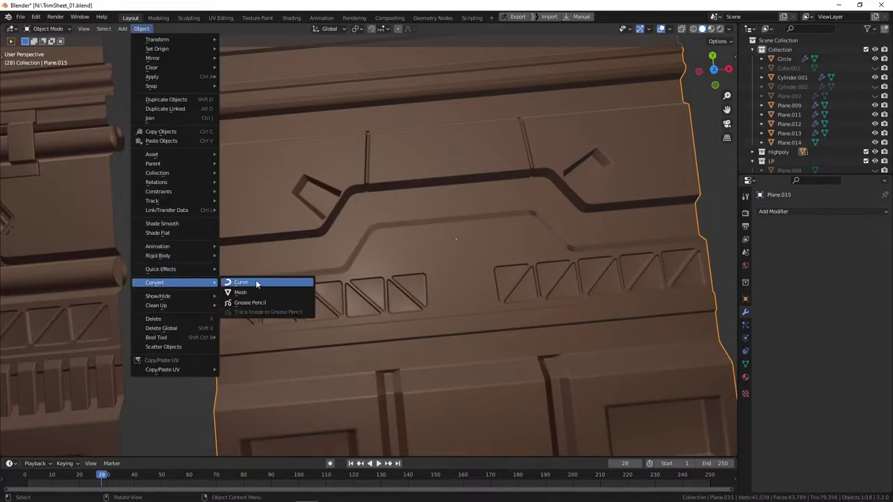
scroll(363, 265, "down", 3)
middle_click_drag(156, 241, 326, 202, "shift")
scroll(289, 210, "up", 2)
left_click(289, 210)
middle_click_drag(394, 243, 429, 266)
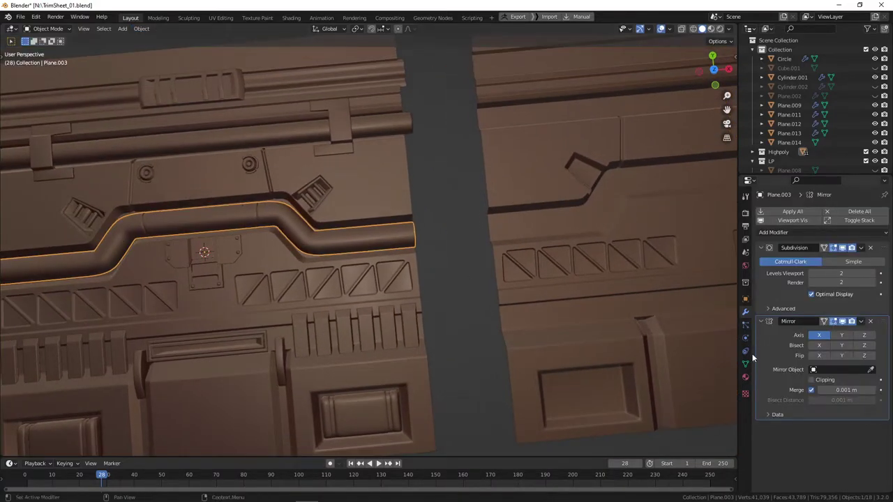
Add a Bezier curve and move it into the empty space away from the trim sheets.
scroll(373, 242, "down", 5)
middle_click_drag(357, 205, 388, 251, "shift")
left_click(497, 196)
middle_click_drag(521, 216, 454, 217, "shift")
key("shift+a")
mouse_move(456, 221)
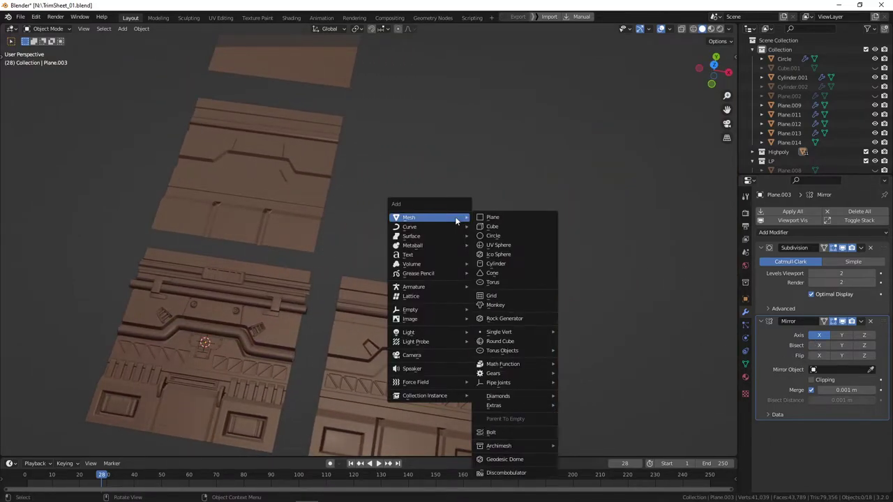
left_click(504, 228)
middle_click_drag(503, 229, 396, 244)
key("g")
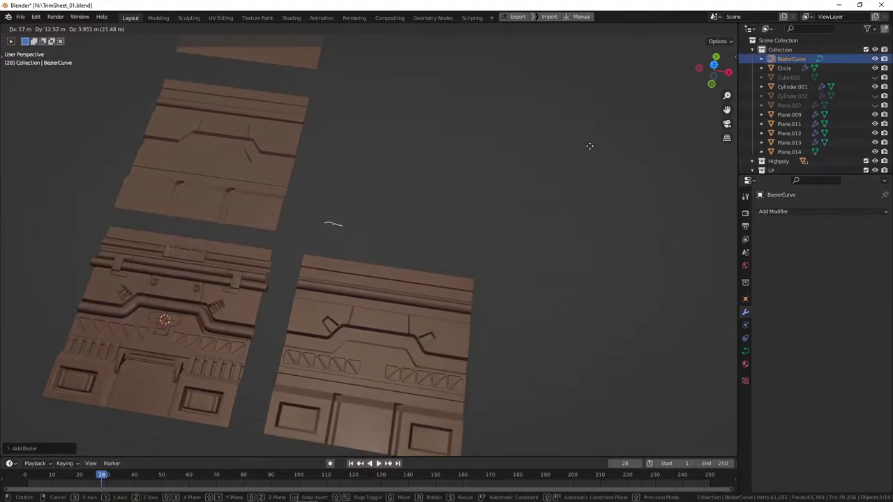
left_click(711, 142)
Increase the round bevel depth in the Bezier curve's geometry settings and inspect its thickness.
middle_click_drag(568, 229, 427, 197, "shift")
scroll(373, 196, "up", 4)
middle_click_drag(371, 195, 427, 256, "shift")
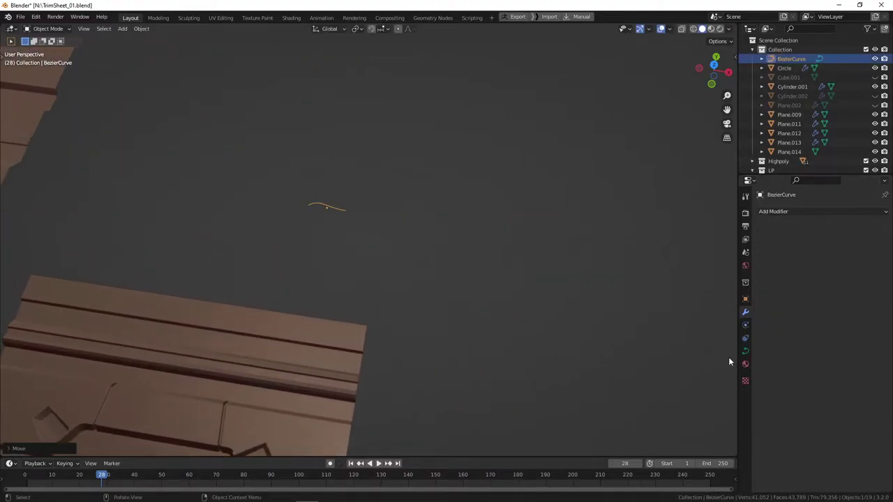
left_click(745, 350)
scroll(811, 354, "down", 2)
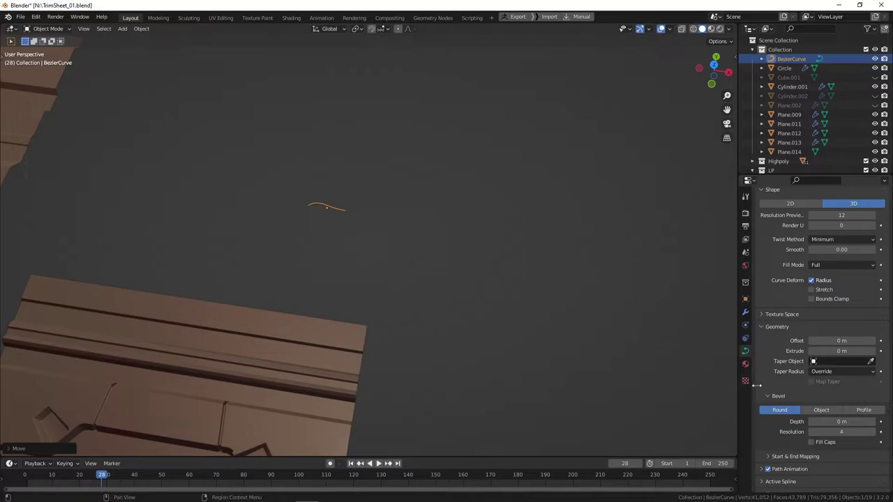
scroll(766, 287, "down", 3)
scroll(788, 349, "down", 1)
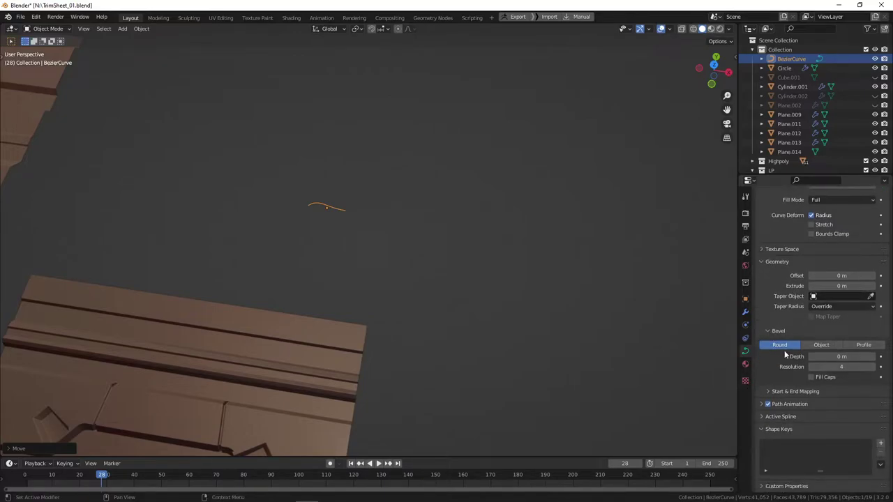
left_click_drag(837, 356, 869, 356)
middle_click_drag(432, 253, 462, 283, "shift")
scroll(447, 275, "up", 4)
middle_click_drag(371, 232, 371, 208)
Delete the demonstration Bezier curve.
key("x")
left_click(370, 209)
scroll(419, 237, "down", 6)
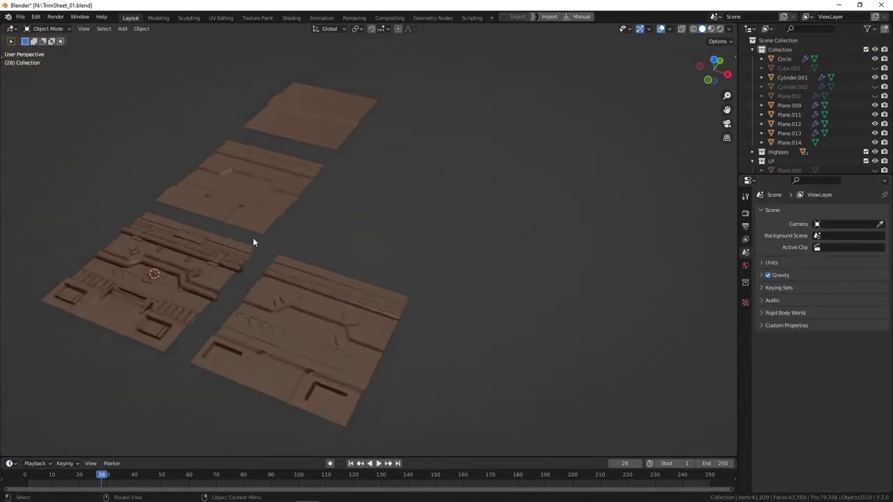
Examine the pipes on the detailed trim sheet up close and select the angled vent insert beside the bent pipe.
scroll(334, 239, "up", 10)
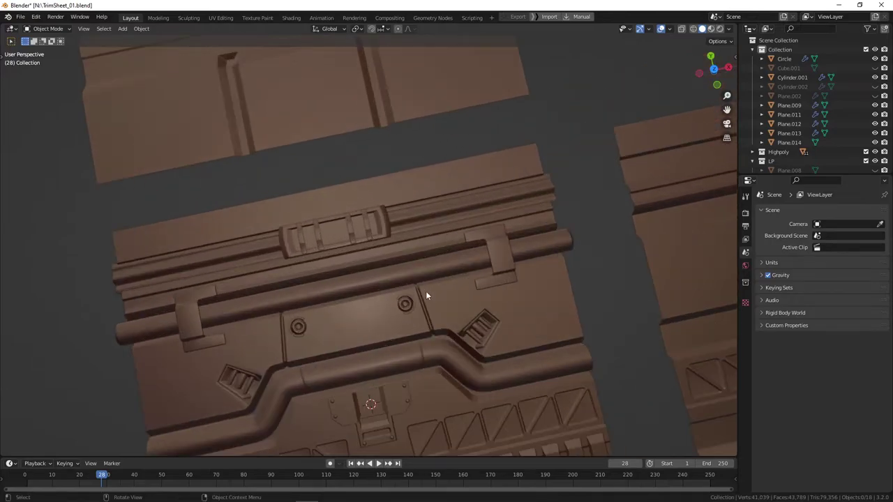
middle_click_drag(427, 296, 402, 253)
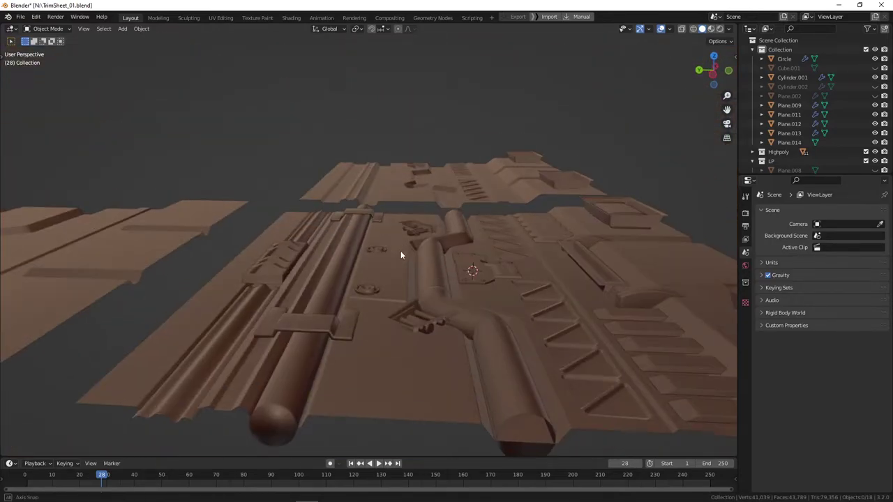
middle_click_drag(399, 355, 311, 336)
left_click(325, 363)
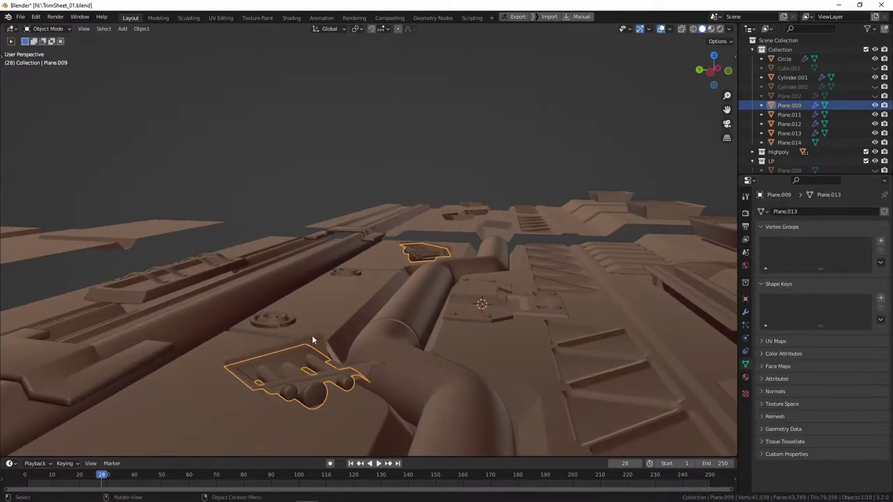
left_click(255, 325)
Select the bracket plate at the centre of the detailed sheet and inspect its rivets and beveled edges.
middle_click_drag(413, 326, 440, 305)
left_click(496, 284)
middle_click_drag(496, 284, 358, 300)
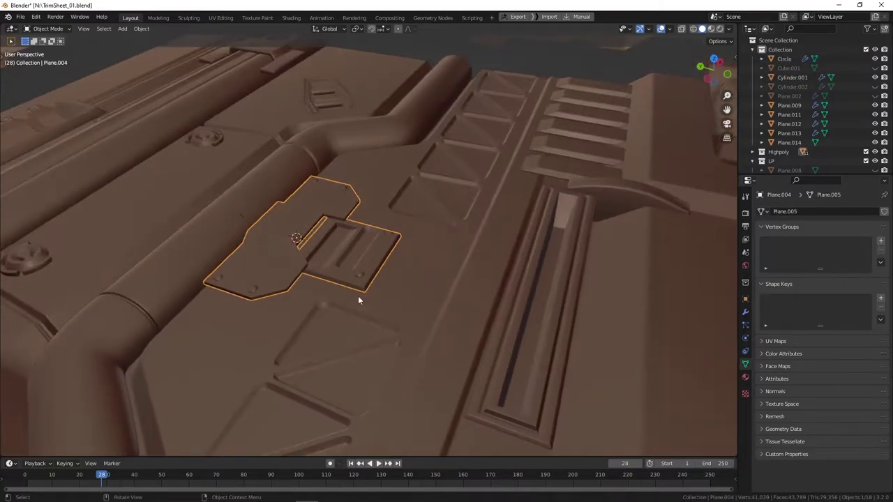
scroll(365, 262, "up", 8)
middle_click_drag(366, 262, 346, 205)
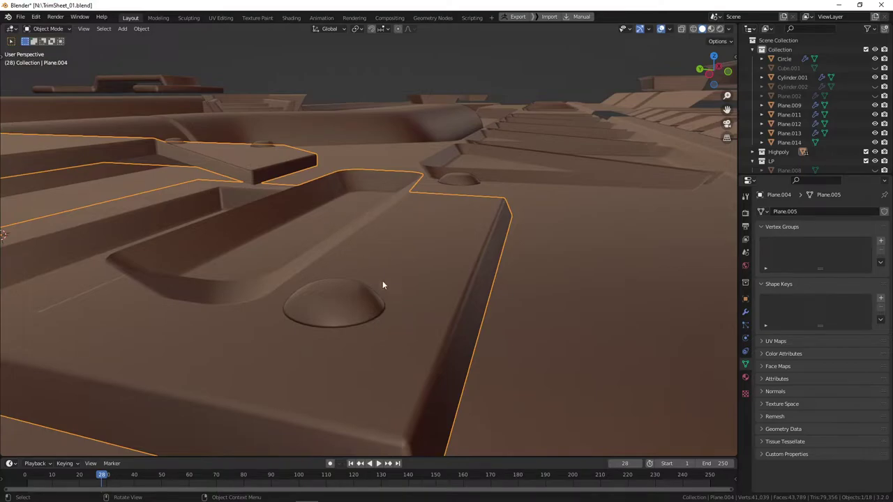
Select the slotted panel above the central recess, and examine the detailed sheet in the top orthographic view.
middle_click_drag(422, 271, 402, 184)
left_click(402, 185)
middle_click_drag(471, 232, 443, 287)
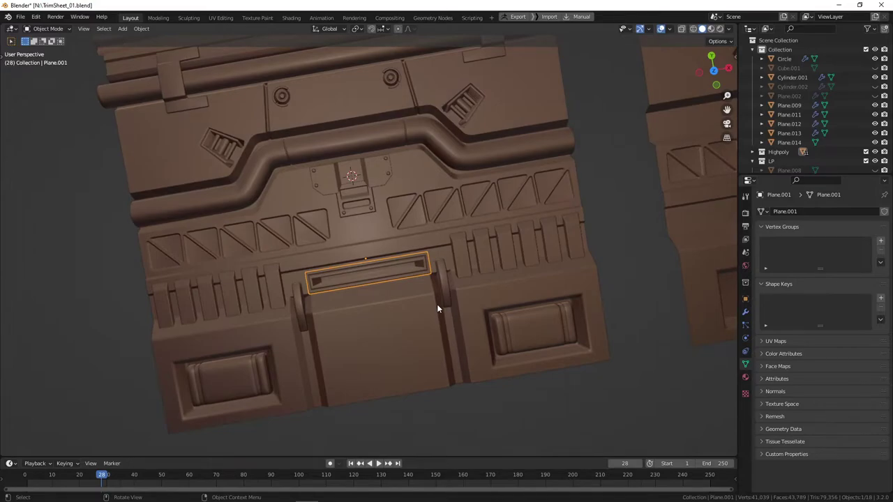
key("KP_7")
scroll(459, 292, "down", 3)
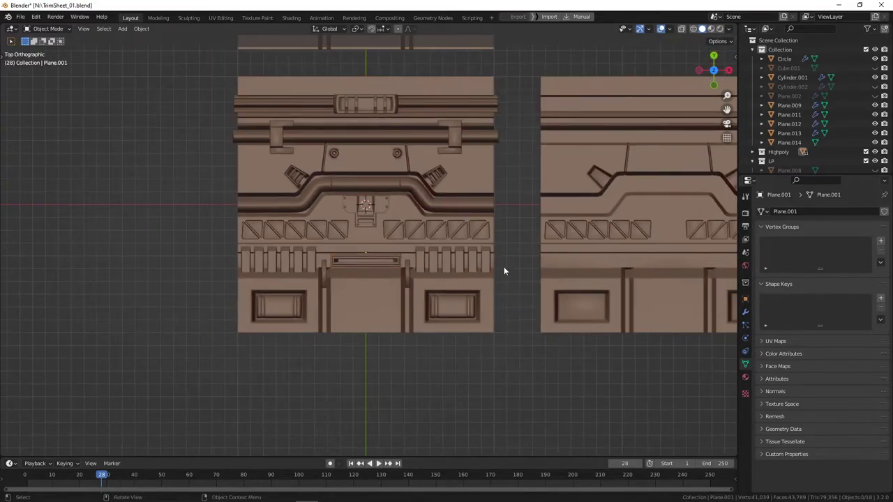
scroll(504, 270, "up", 3)
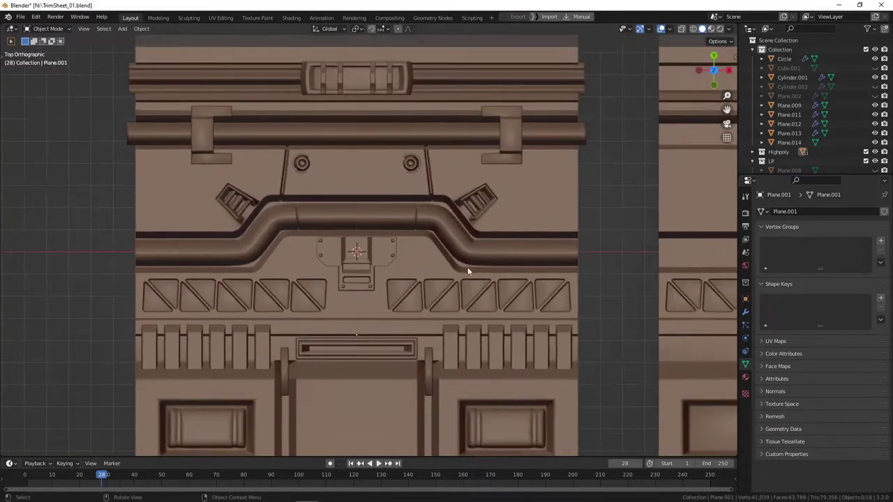
middle_click_drag(467, 268, 465, 235, "shift")
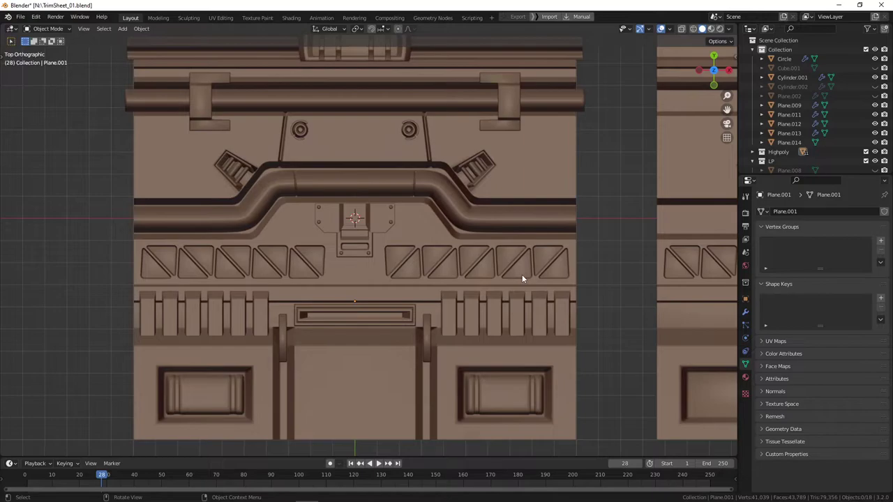
middle_click_drag(521, 278, 496, 238, "shift")
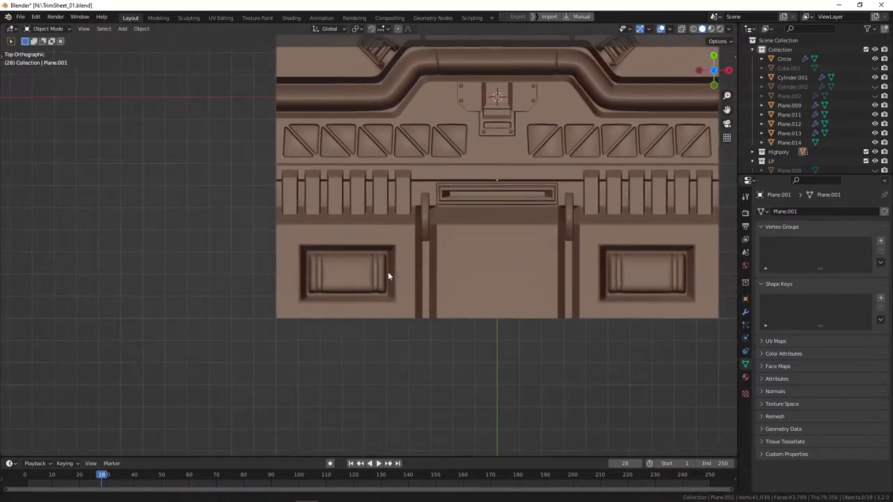
Select the padded box in the lower recess and inspect its rounded shape and strap bands from several angles.
middle_click_drag(389, 277, 536, 189)
left_click(455, 212)
scroll(498, 303, "up", 3)
scroll(472, 244, "down", 4)
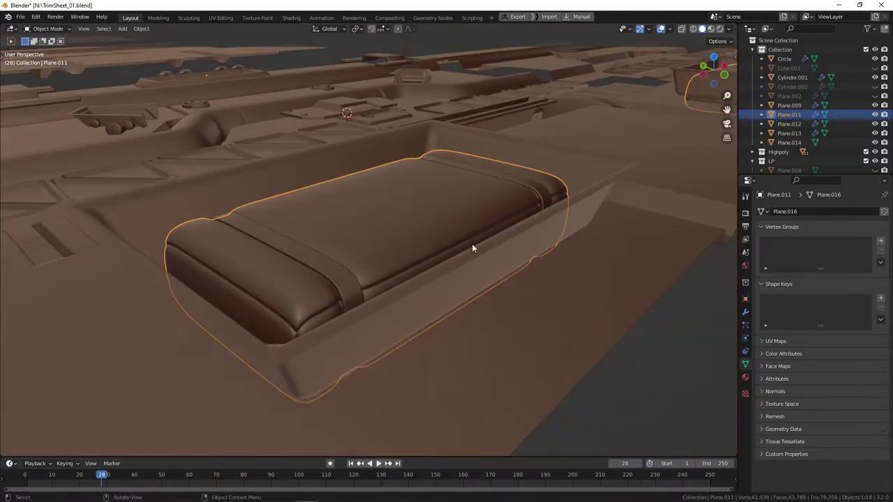
middle_click_drag(472, 249, 452, 282)
scroll(505, 257, "down", 5)
middle_click_drag(496, 250, 474, 265, "shift")
middle_click_drag(474, 265, 460, 279)
scroll(459, 279, "up", 2)
scroll(453, 278, "up", 1)
scroll(391, 285, "up", 4)
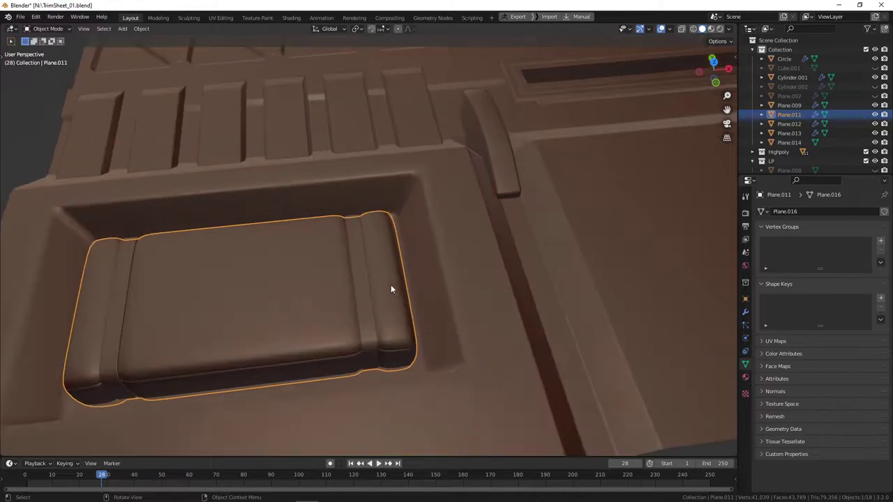
Examine how the padded box and the parts around it sit in the sheet, and clear the selection.
left_click(355, 274)
scroll(405, 294, "down", 5)
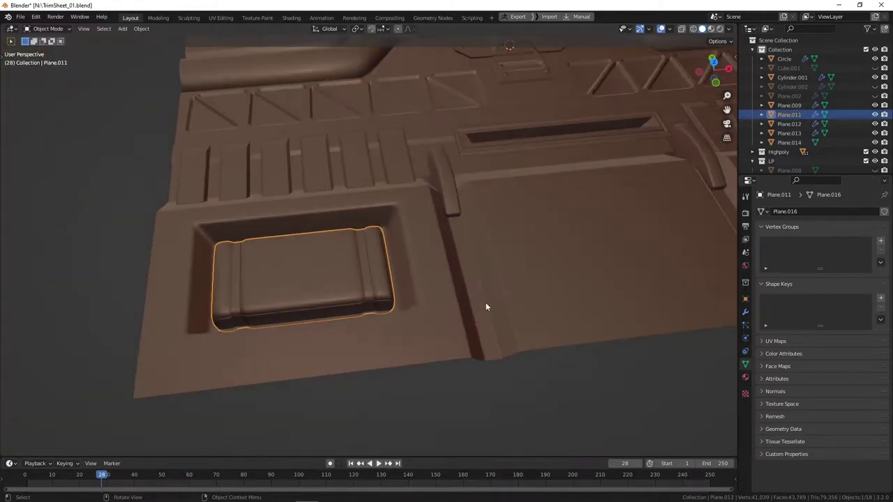
middle_click_drag(484, 306, 389, 222)
left_click(332, 277)
scroll(390, 316, "down", 2)
key("alt+a")
scroll(407, 290, "down", 1)
scroll(366, 336, "down", 2)
scroll(293, 259, "up", 3)
Select the ribbed clamp on the sheet's upper strip and check its mesh topology in Edit Mode.
left_click(240, 302)
middle_click_drag(219, 271, 373, 268, "shift")
scroll(375, 267, "up", 3)
middle_click_drag(374, 267, 346, 293)
scroll(422, 251, "up", 4)
key("Tab")
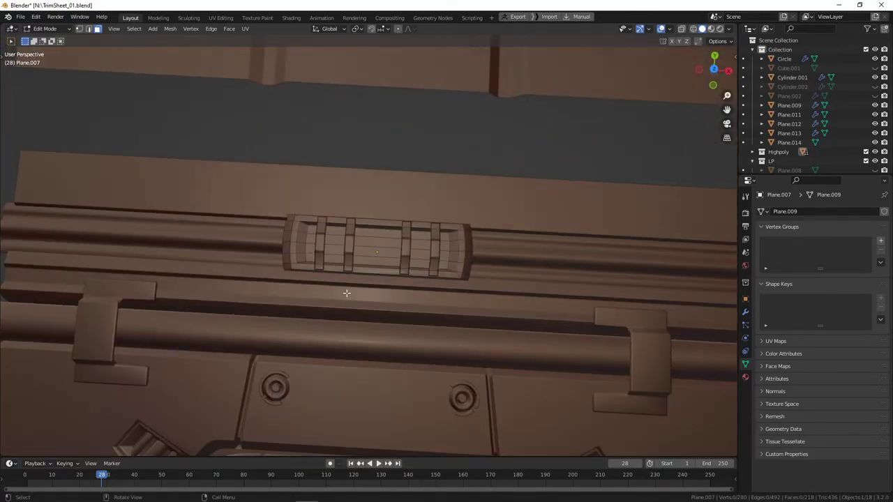
key("Tab")
Clear the selection and compare the finished detailed sheet with the plainer versions around it.
scroll(432, 310, "down", 5)
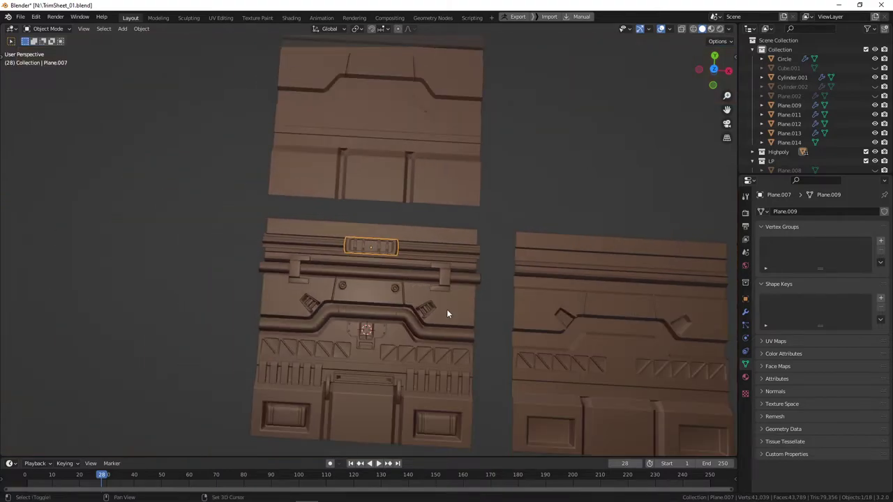
middle_click_drag(447, 311, 355, 215, "shift")
key("alt+a")
scroll(419, 295, "up", 4)
middle_click_drag(333, 279, 370, 223)
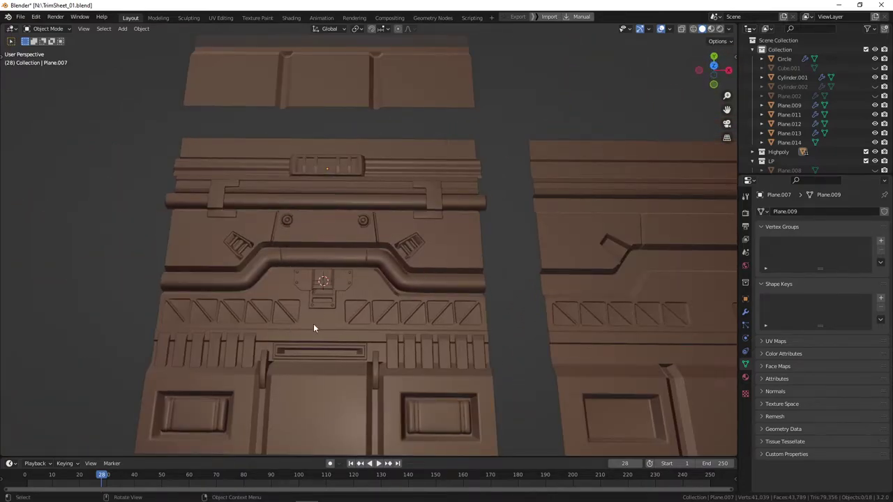
middle_click_drag(313, 324, 315, 324)
middle_click_drag(390, 278, 400, 302)
scroll(395, 286, "down", 2)
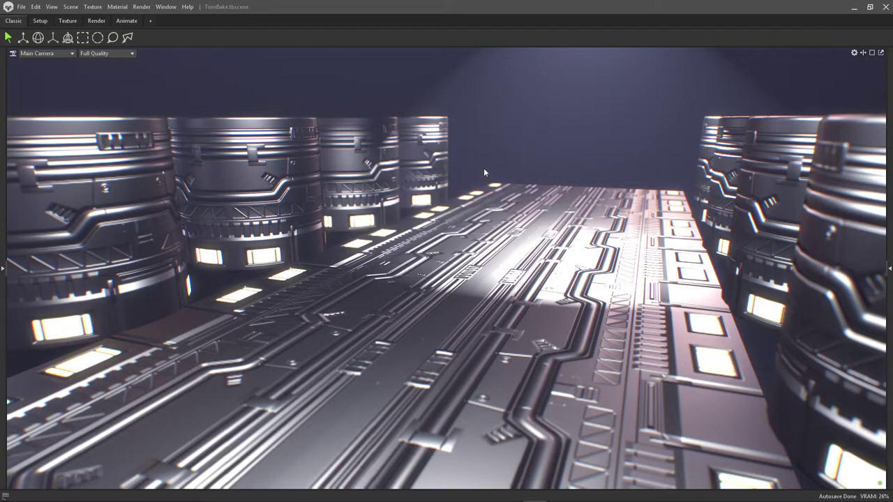
Switch to Marmoset Toolbag, reveal the scene hierarchy, and collapse the expanded cylinder previewer entries and Group 2.
left_click(2, 267)
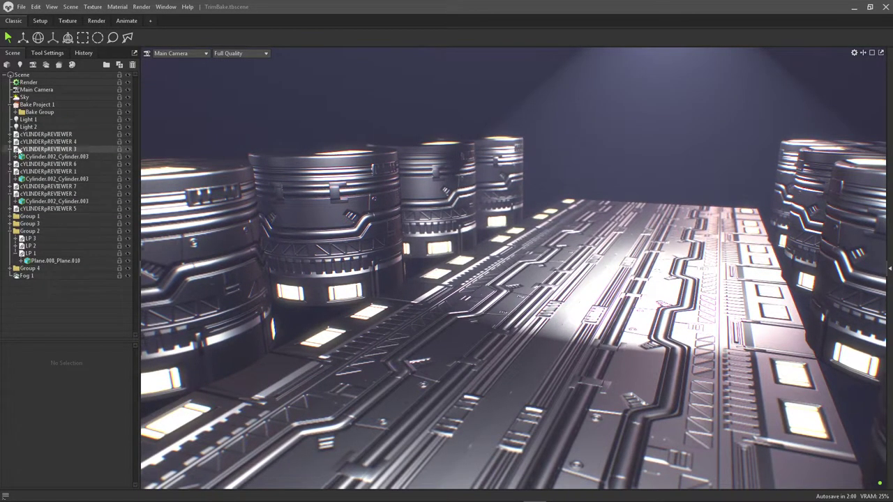
left_click(17, 148)
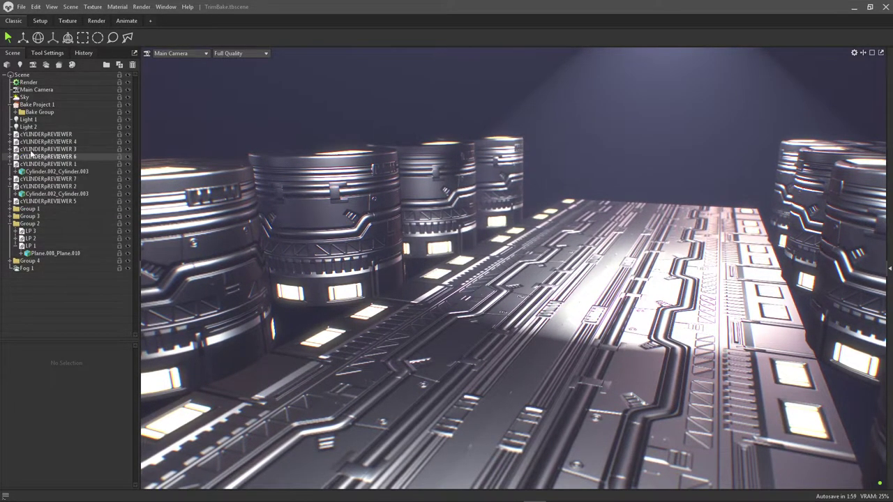
left_click(17, 164)
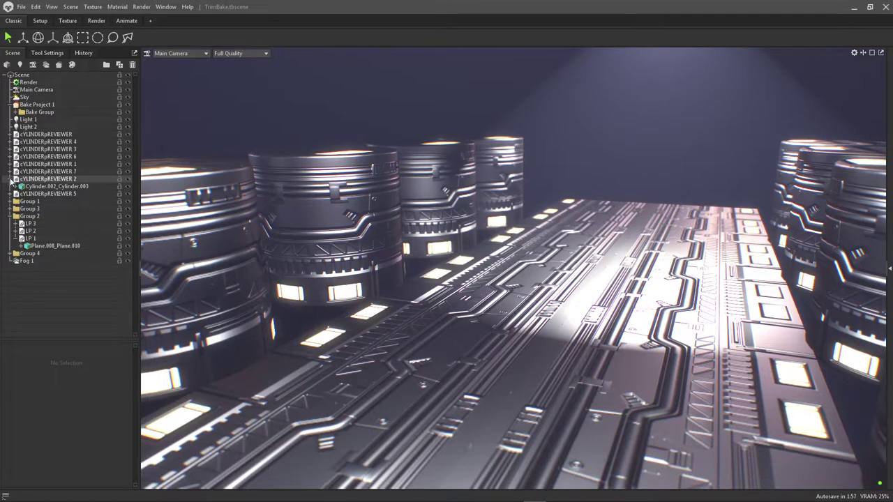
left_click(9, 179)
left_click(9, 209)
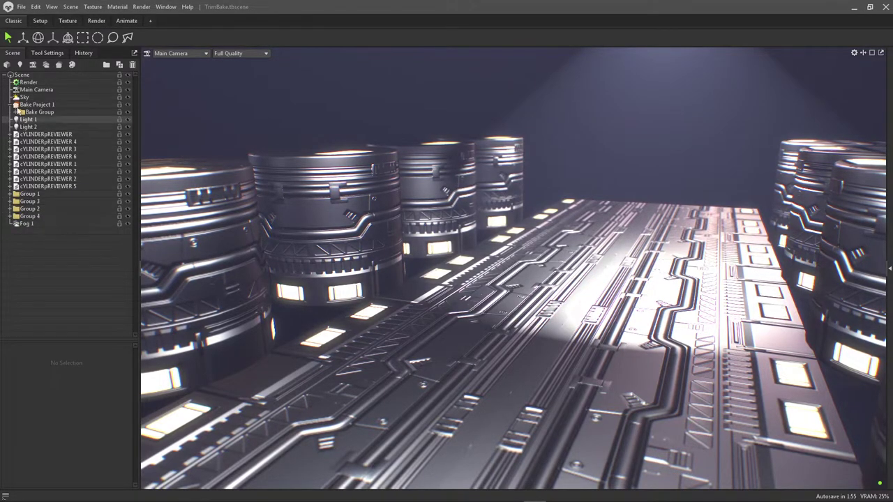
Expand the Bake Group in Bake Project 1, collapse the Low slot's contents and select Low.
left_click(22, 104)
left_click(7, 105)
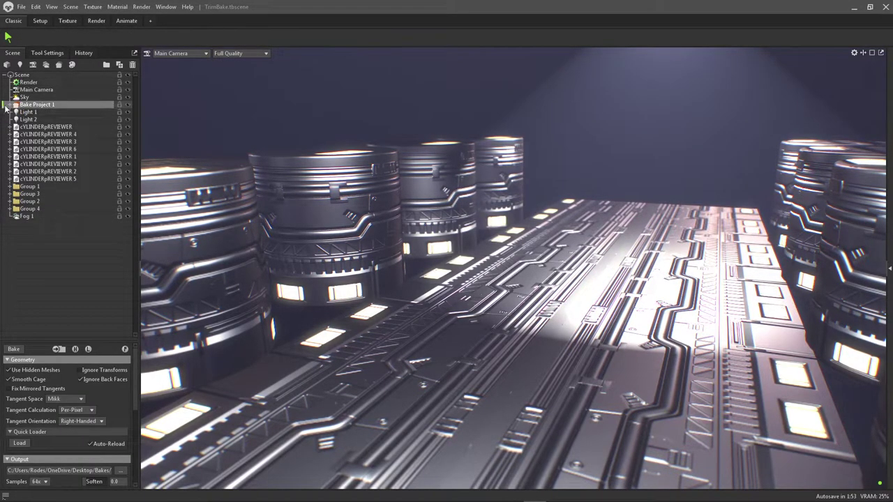
left_click(7, 105)
left_click(39, 111)
left_click(21, 112)
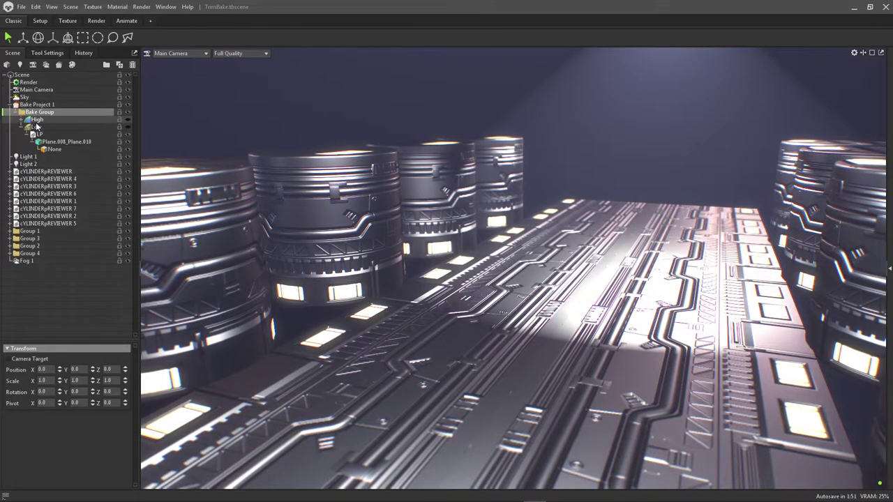
left_click(25, 127)
left_click(35, 127)
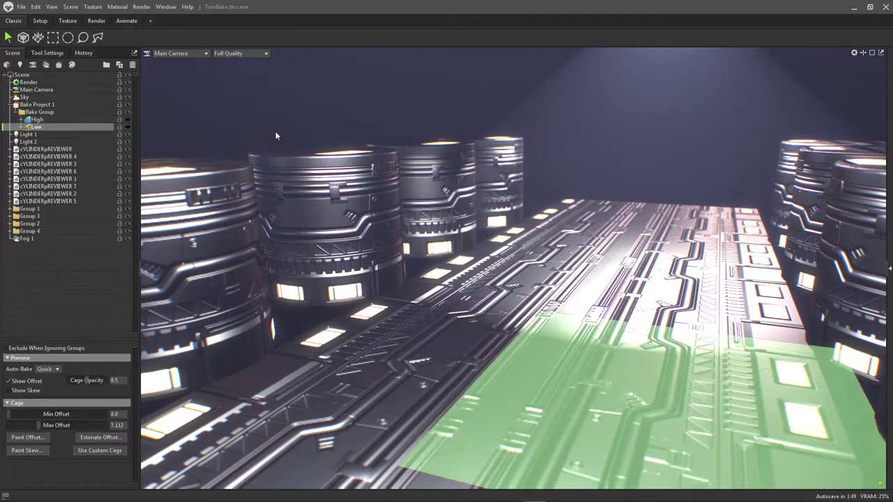
Look over the rendered scene and inspect the Low slot's green cage offset above the floor from a low angle.
scroll(553, 155, "down", 5)
left_click(569, 149)
left_click_drag(569, 149, 327, 167)
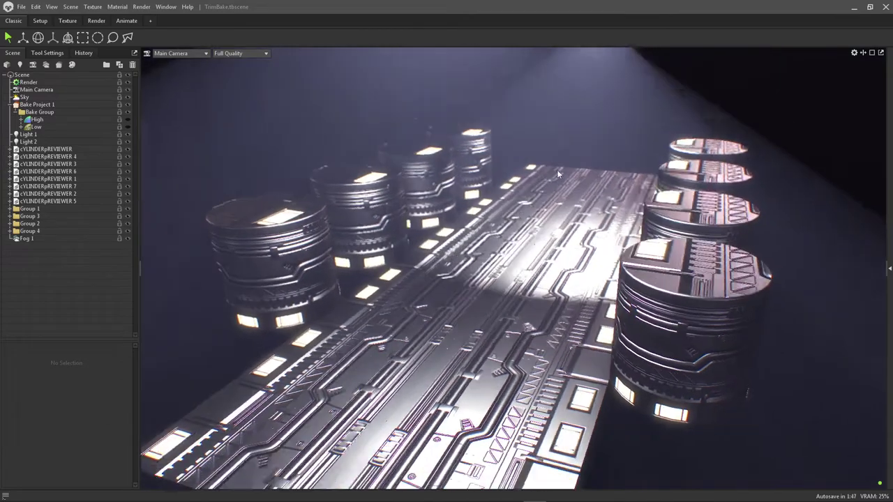
scroll(324, 168, "up", 5)
left_click(59, 127)
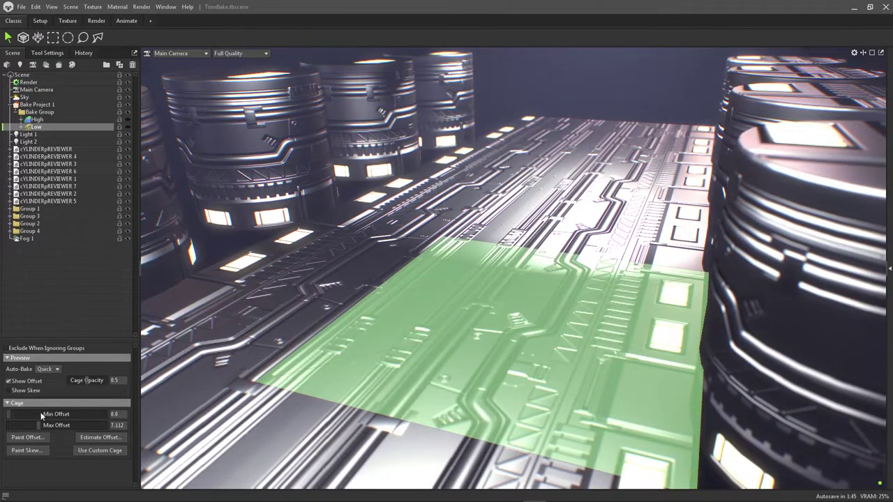
left_click_drag(464, 290, 484, 249)
middle_click_drag(508, 214, 498, 241)
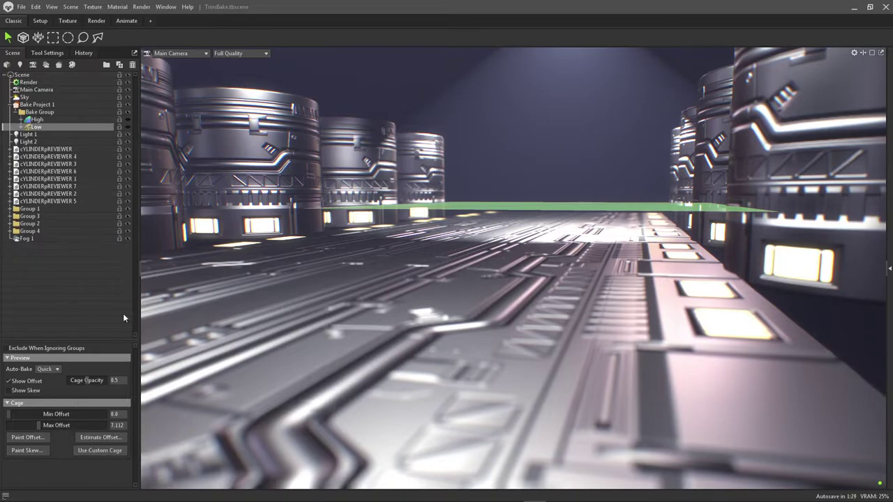
Select Bake Project 1, enlarge its settings area, and review the geometry, output and map options.
scroll(532, 114, "down", 6)
left_click_drag(532, 114, 429, 222)
left_click(36, 104)
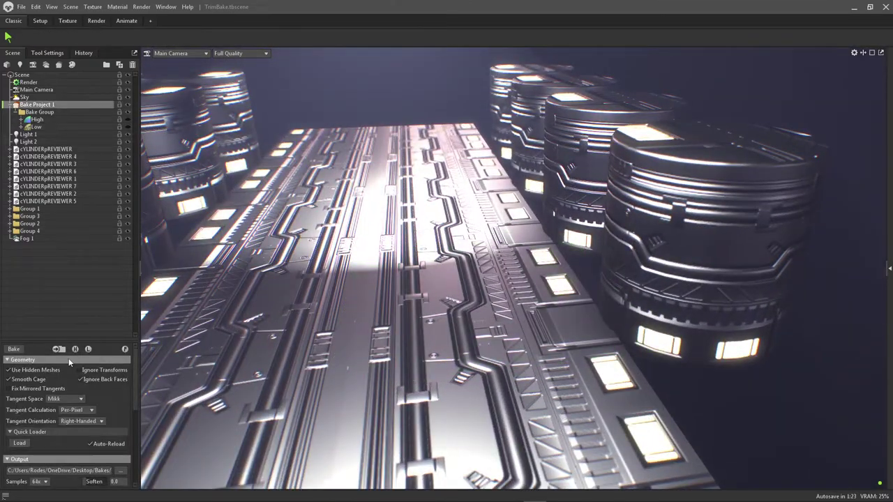
left_click_drag(69, 339, 65, 244)
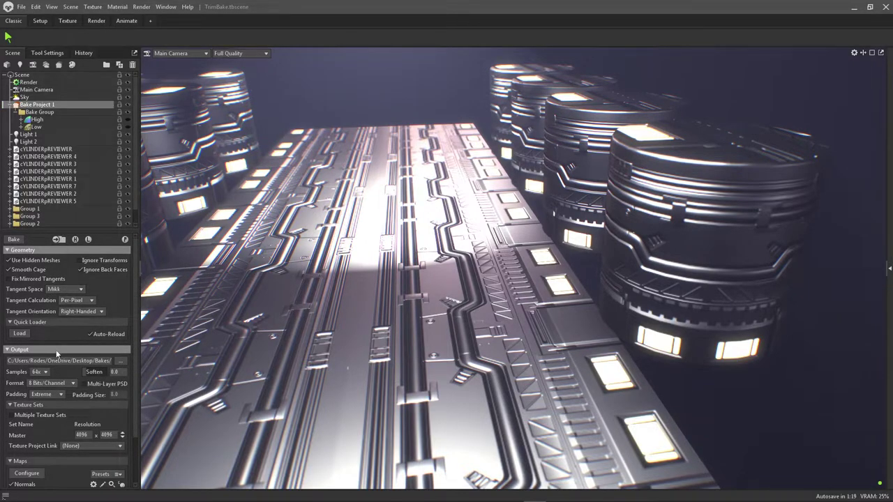
scroll(56, 354, "down", 2)
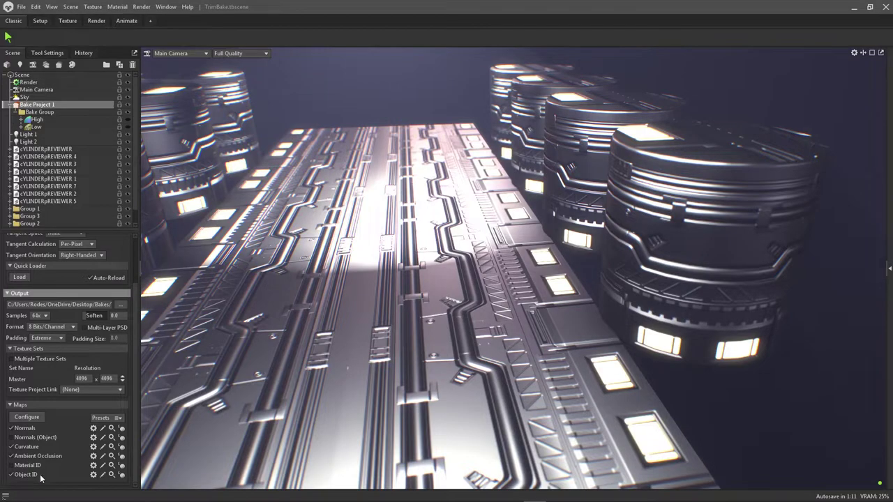
Open the Ambient Occlusion map settings, review the ray count and search distance, and close them.
left_click(93, 456)
left_click_drag(182, 429, 348, 47)
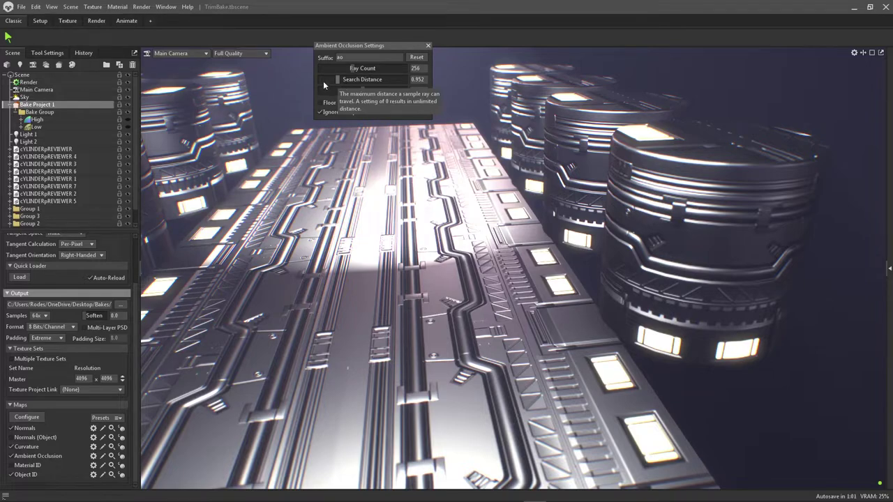
left_click_drag(362, 55, 361, 57)
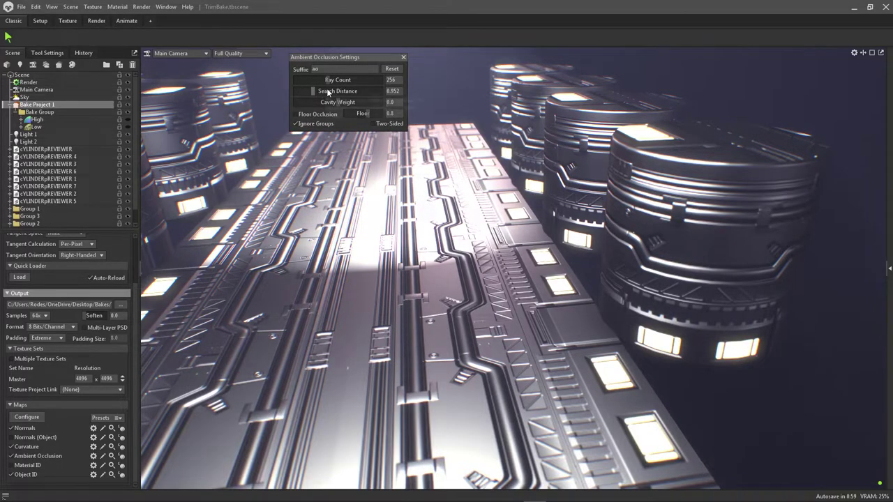
left_click(403, 57)
left_click_drag(401, 90, 352, 218)
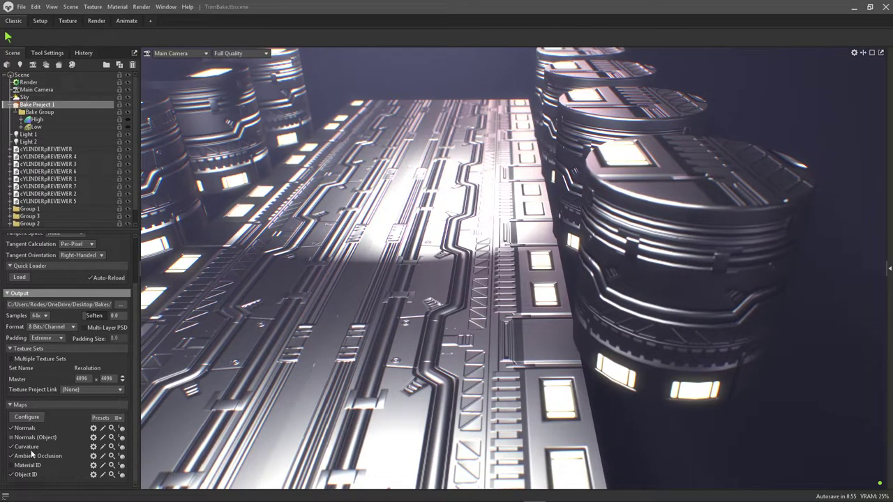
Reveal the materials and enable the TrimBakes_objid.tga albedo map on the None material to show the object ID colours.
left_click(21, 475)
left_click(890, 268)
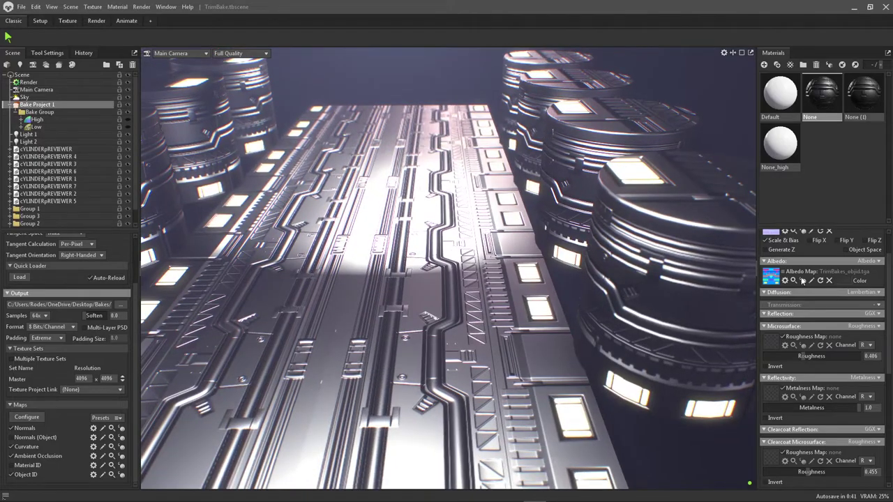
left_click(783, 272)
left_click_drag(550, 241, 648, 275)
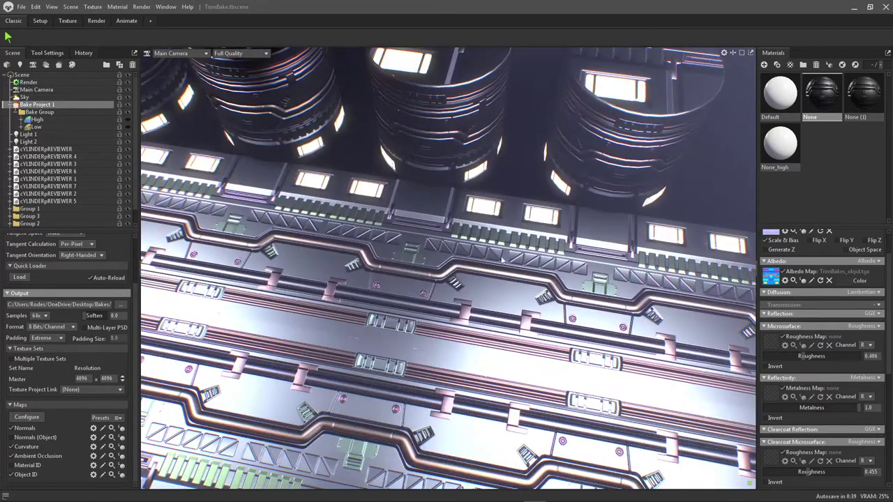
Examine the object ID colours on the trim-sheet floor and cylinders up close and from low angles.
right_click_drag(498, 258, 498, 310)
left_click_drag(499, 313, 409, 267)
scroll(462, 255, "down", 3)
scroll(527, 300, "up", 2)
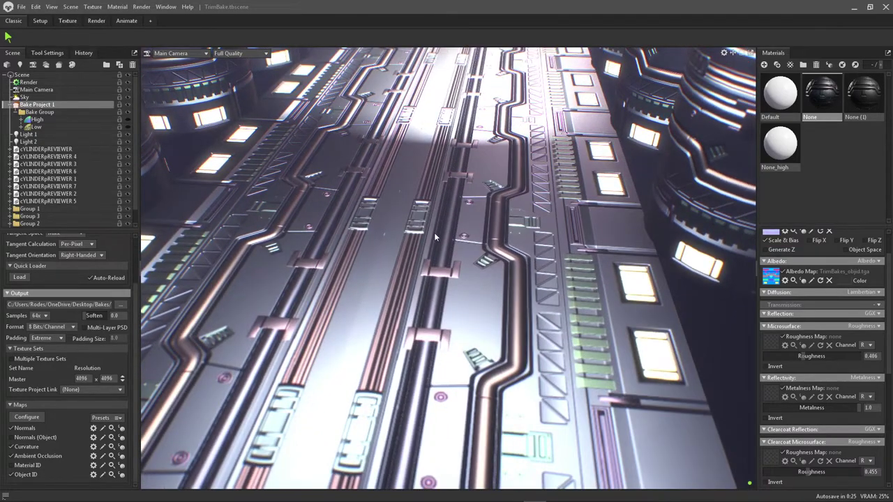
left_click_drag(434, 233, 428, 252)
left_click_drag(333, 265, 342, 230)
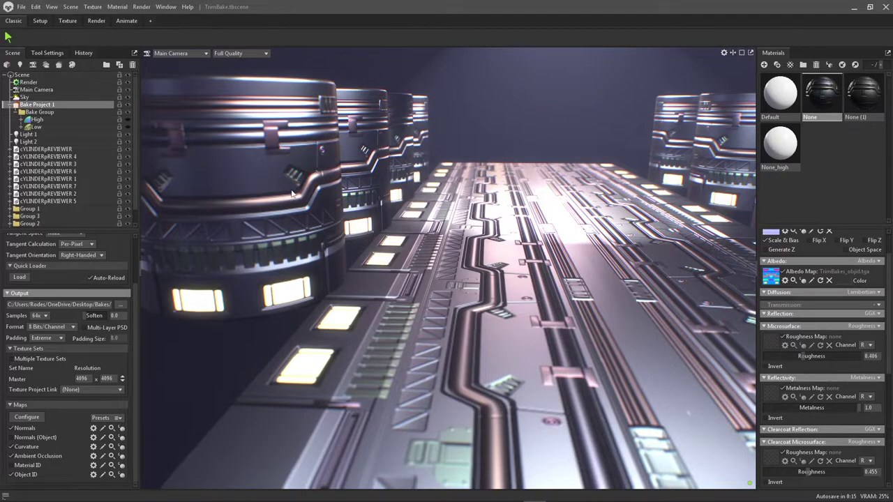
left_click_drag(333, 169, 234, 154)
left_click_drag(359, 183, 453, 346)
View the whole floor between the cylinder rows, then inspect its pipes, vents and panel details up close.
scroll(453, 347, "down", 5)
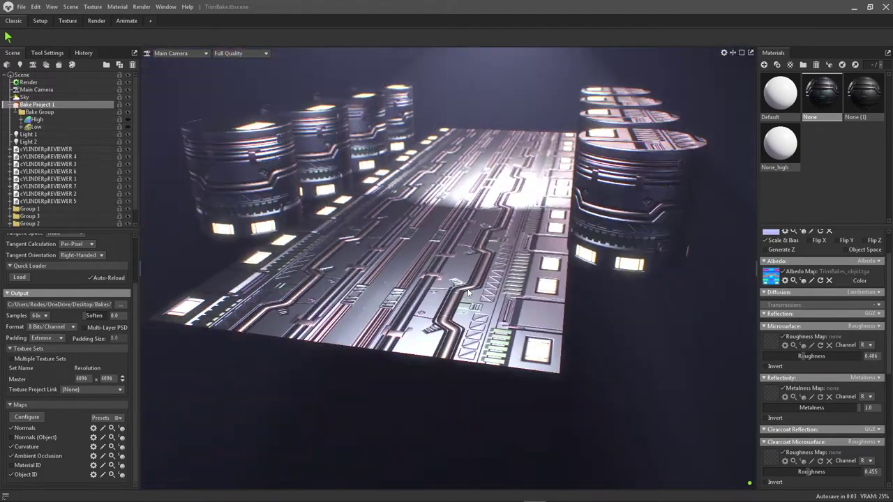
scroll(469, 317, "up", 4)
scroll(469, 310, "up", 2)
left_click_drag(480, 263, 482, 283)
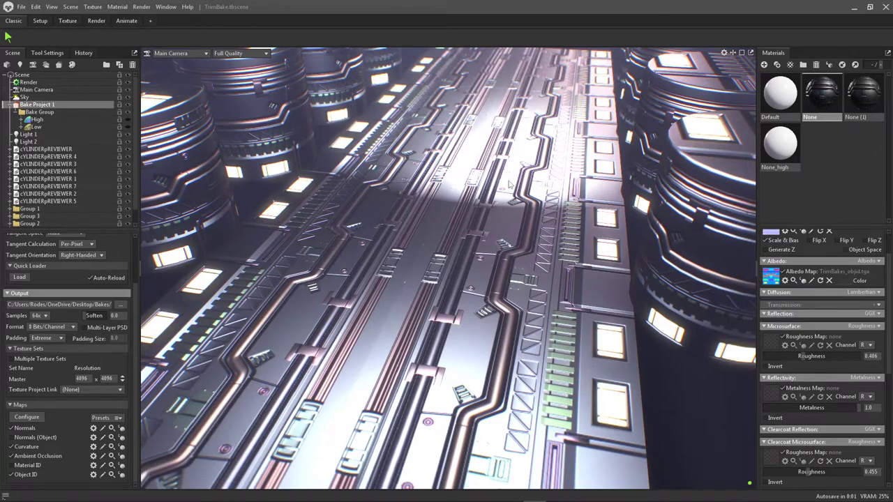
scroll(507, 202, "up", 1)
scroll(508, 233, "up", 3)
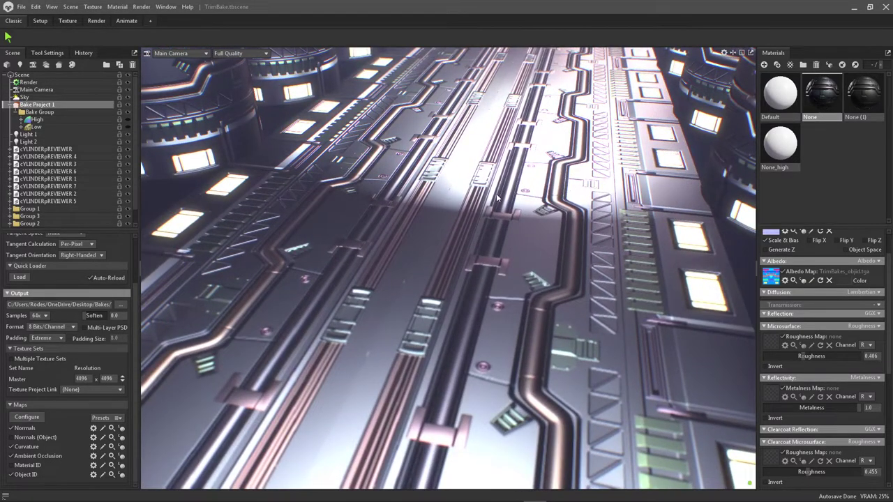
mouse_move(475, 238)
left_mouse_down()
mouse_move(480, 281)
mouse_move(481, 237)
left_mouse_up()
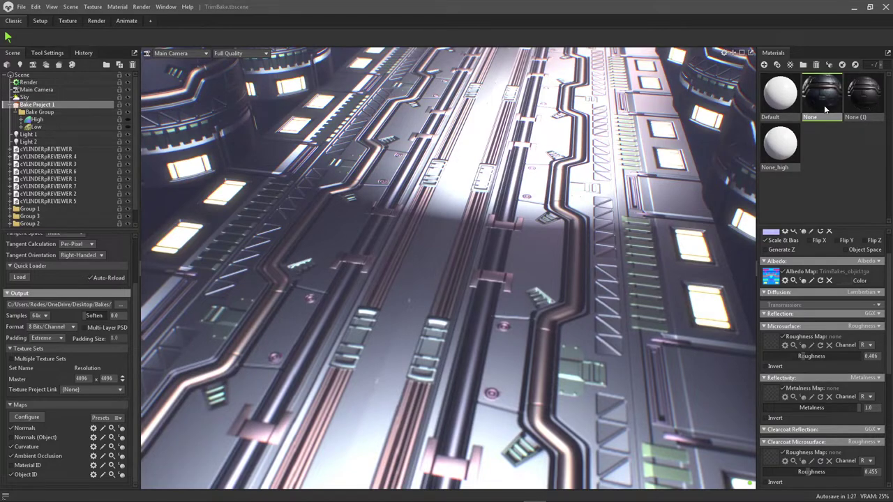
middle_click_drag(427, 116, 393, 155)
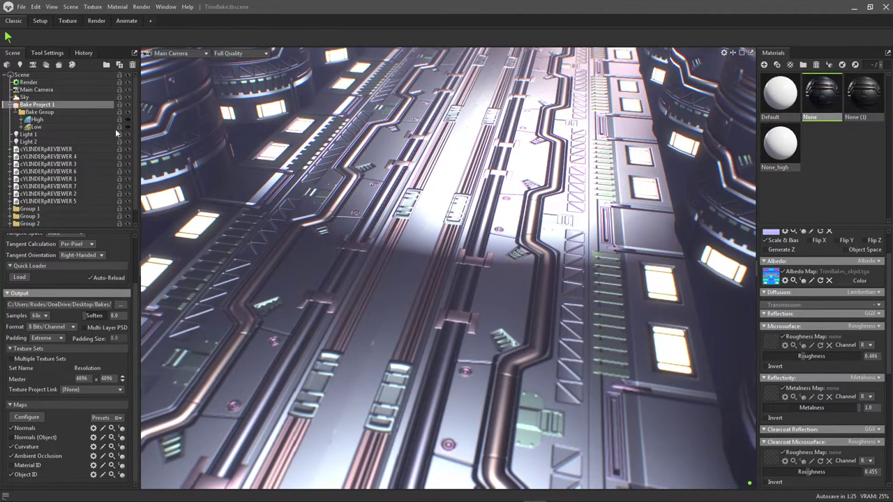
Apply the Default material to the HP mesh in the High slot, clear the selection, and review the material's settings.
left_click(38, 121)
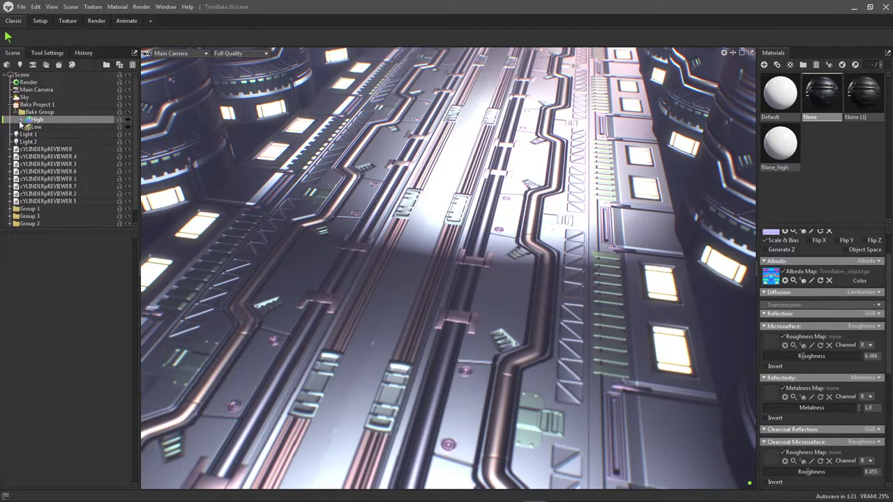
left_click(20, 121)
left_click(25, 126)
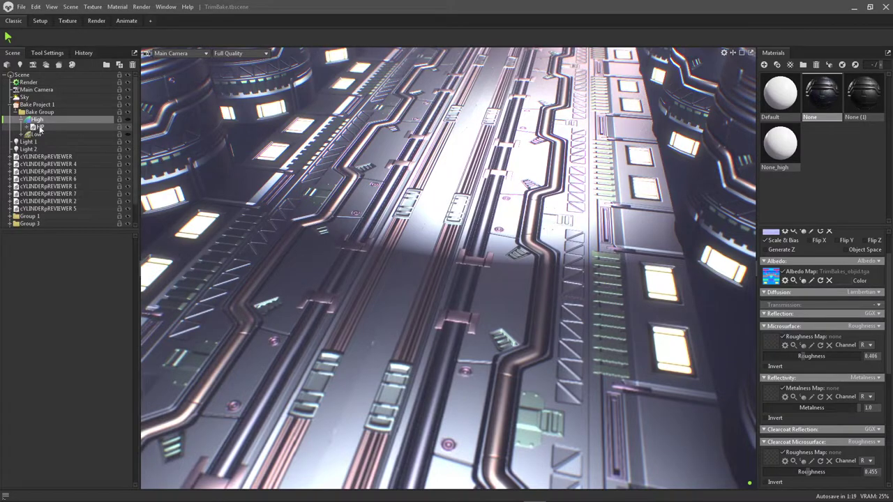
left_click_drag(780, 93, 49, 128)
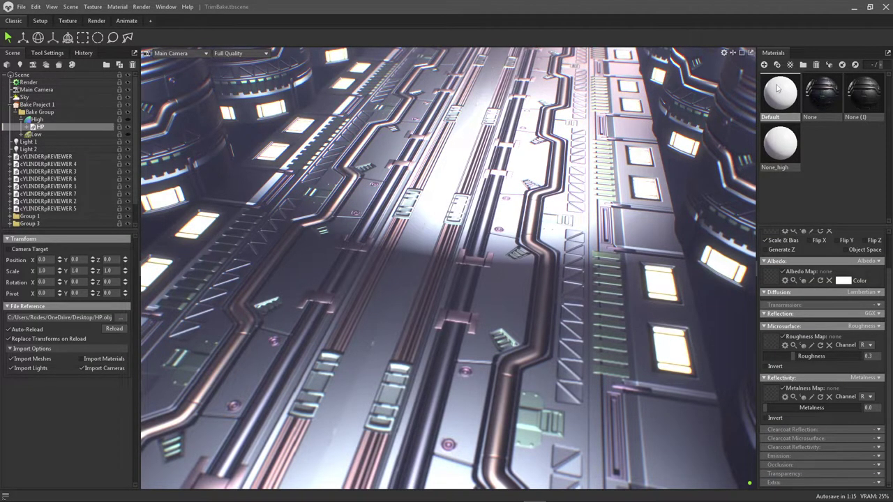
key("f")
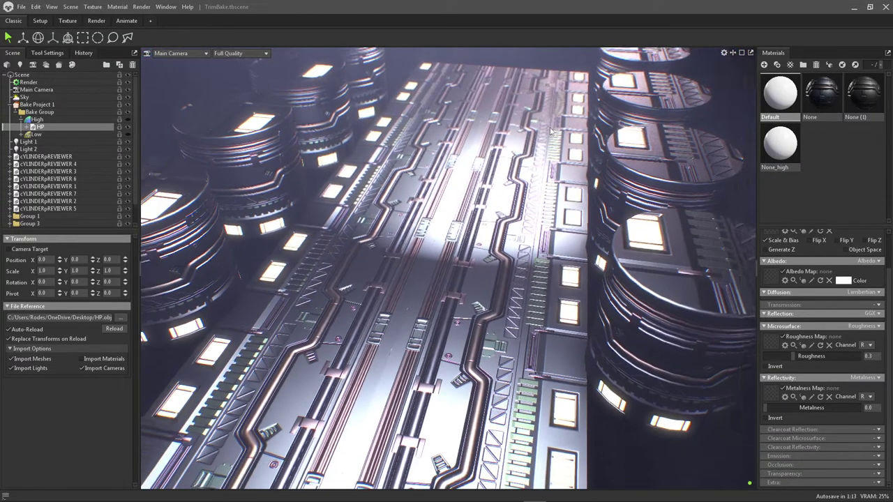
left_click(682, 205)
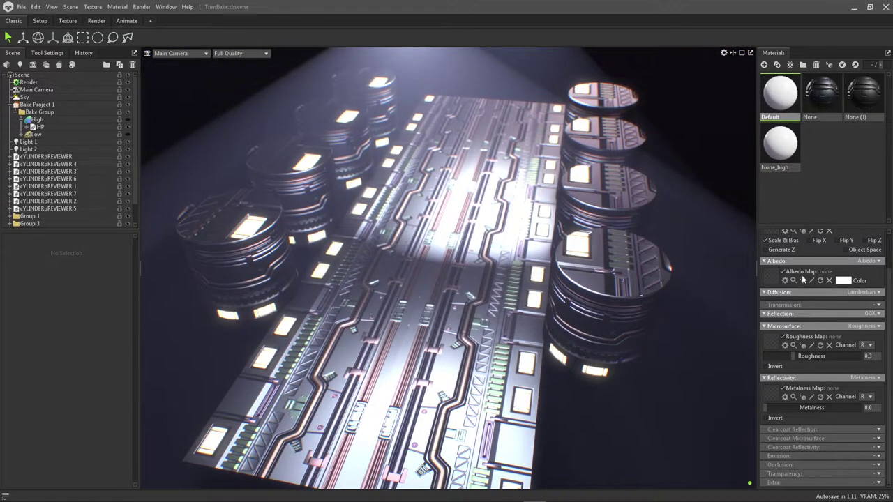
scroll(843, 348, "up", 2)
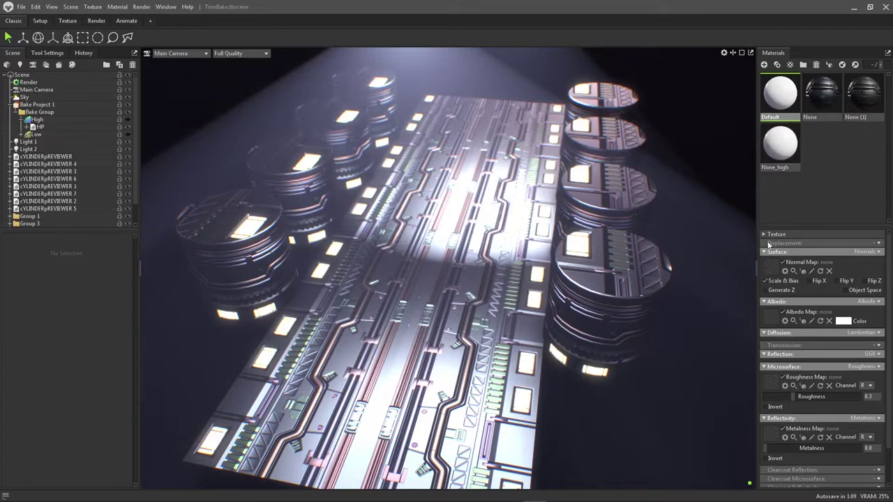
Look over the finished floor and cylinders from close up and down the length of the floor at a low angle.
left_click_drag(535, 193, 530, 224, "alt")
scroll(530, 225, "up", 5)
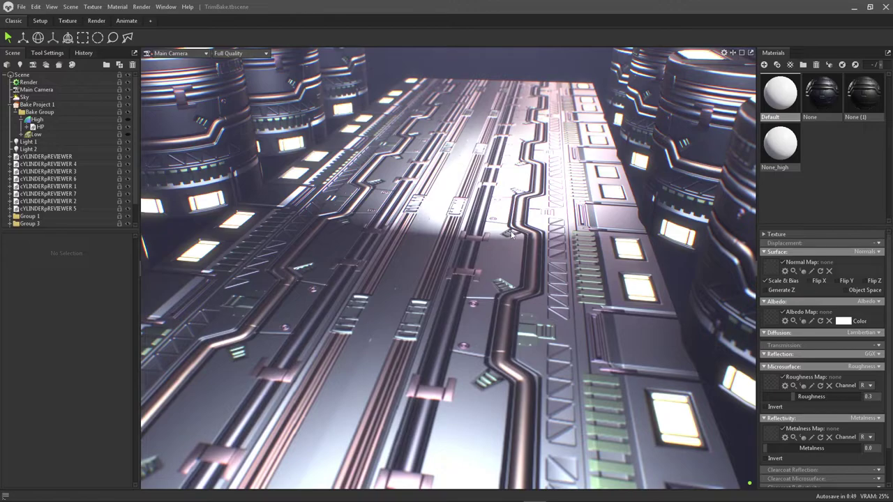
left_click_drag(519, 237, 555, 252)
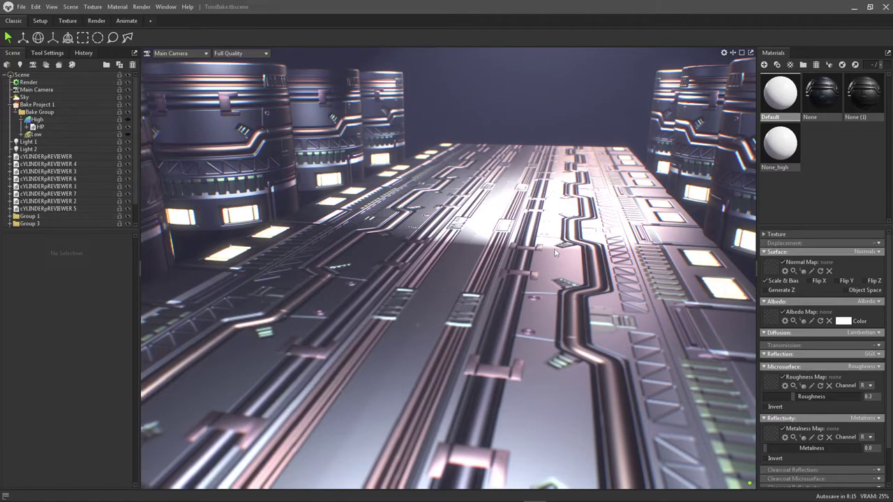
right_click_drag(597, 217, 543, 191)
mouse_move(543, 192)
left_mouse_down()
mouse_move(499, 188)
mouse_move(536, 178)
left_mouse_up()
middle_click_drag(537, 178, 532, 206)
left_click_drag(533, 204, 535, 201)
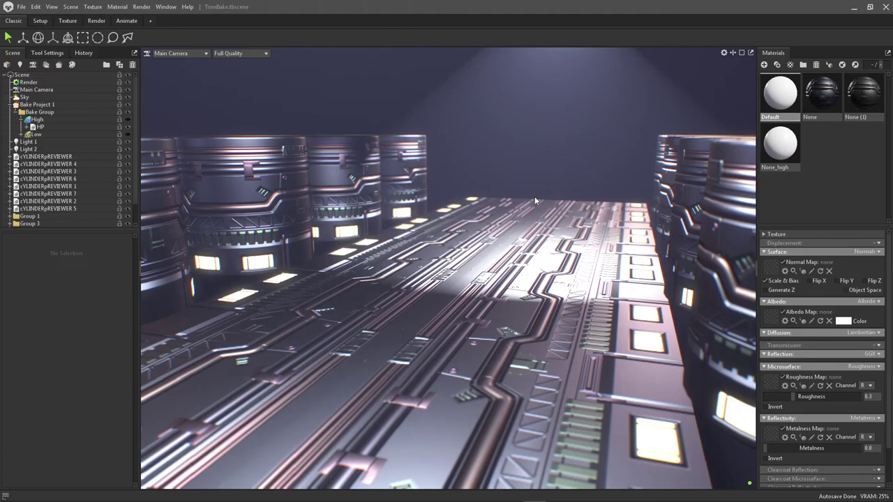
left_click_drag(534, 196, 457, 237)
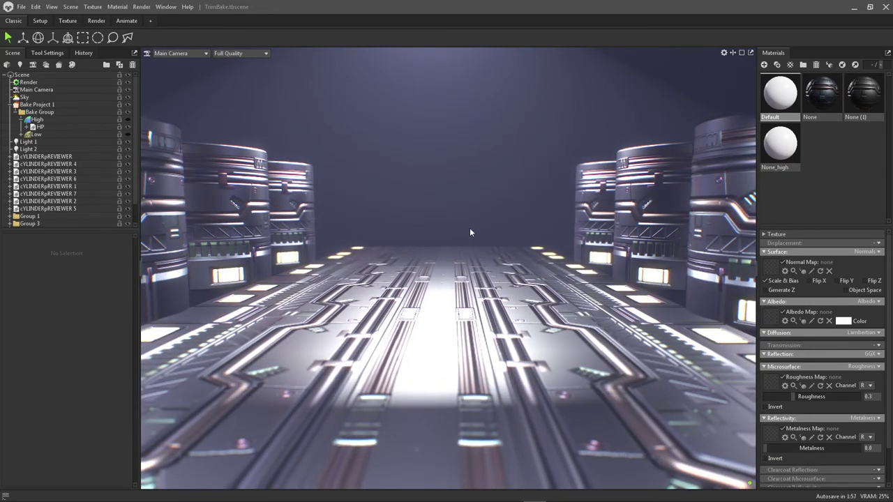